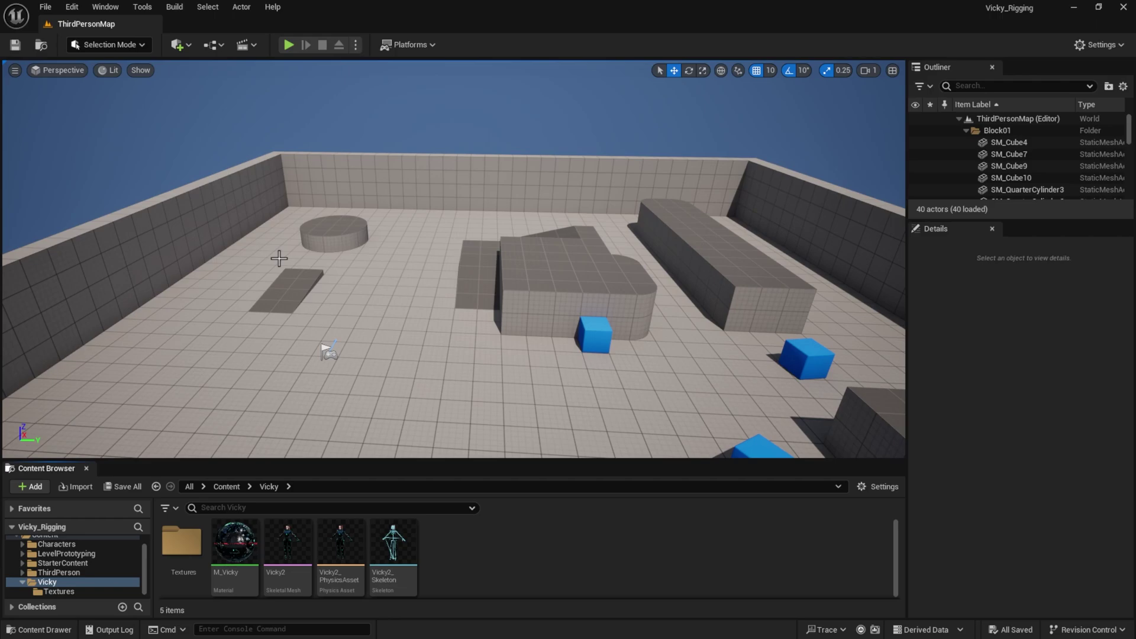
# Search the project's plugins for "control rig" and check which of them are enabled.
pyautogui.click(65, 7)
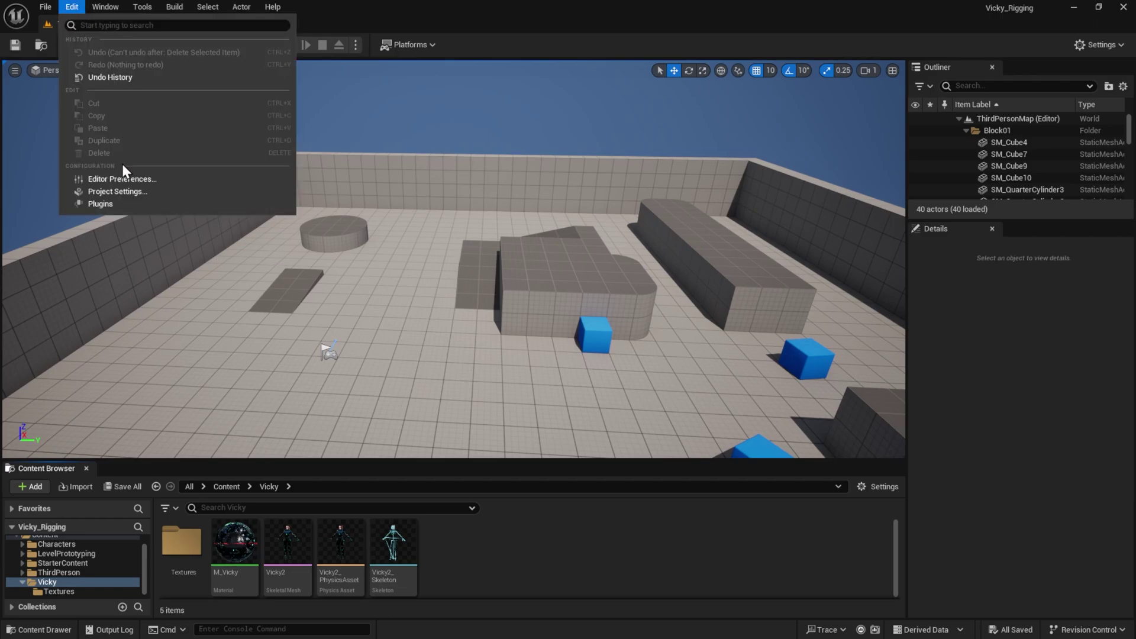
pyautogui.click(108, 204)
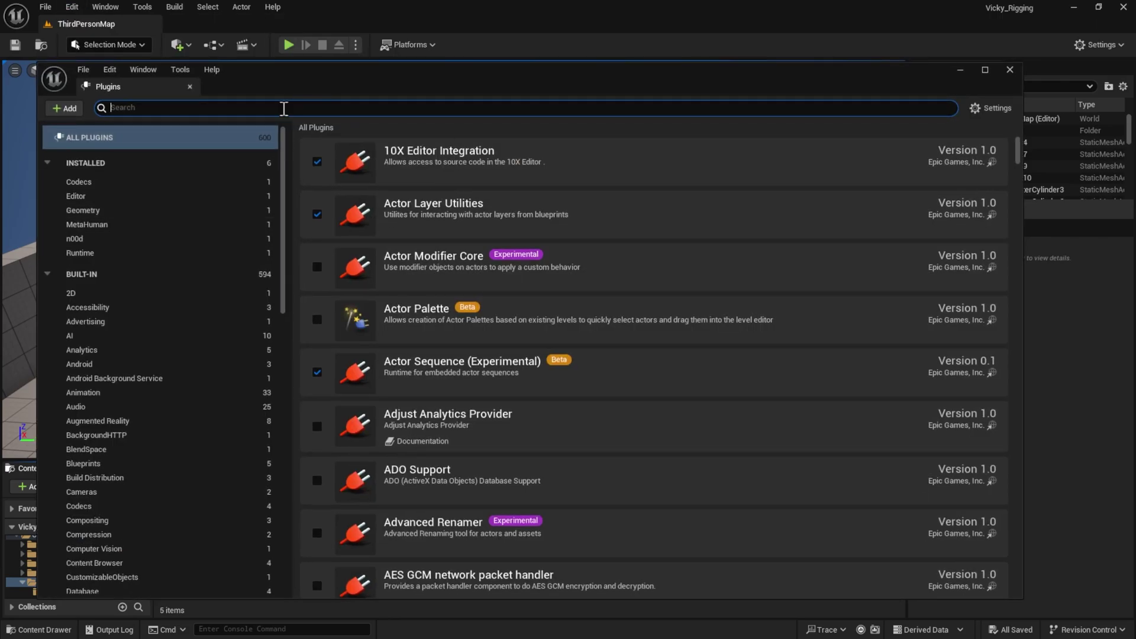
pyautogui.write('control rig')
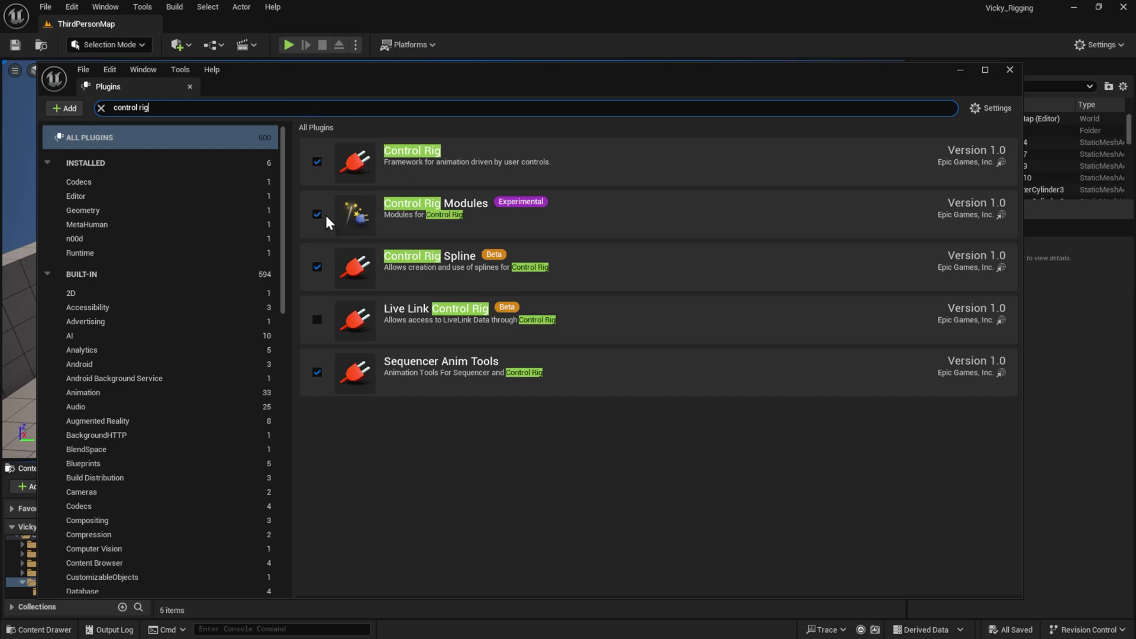
pyautogui.click(1009, 70)
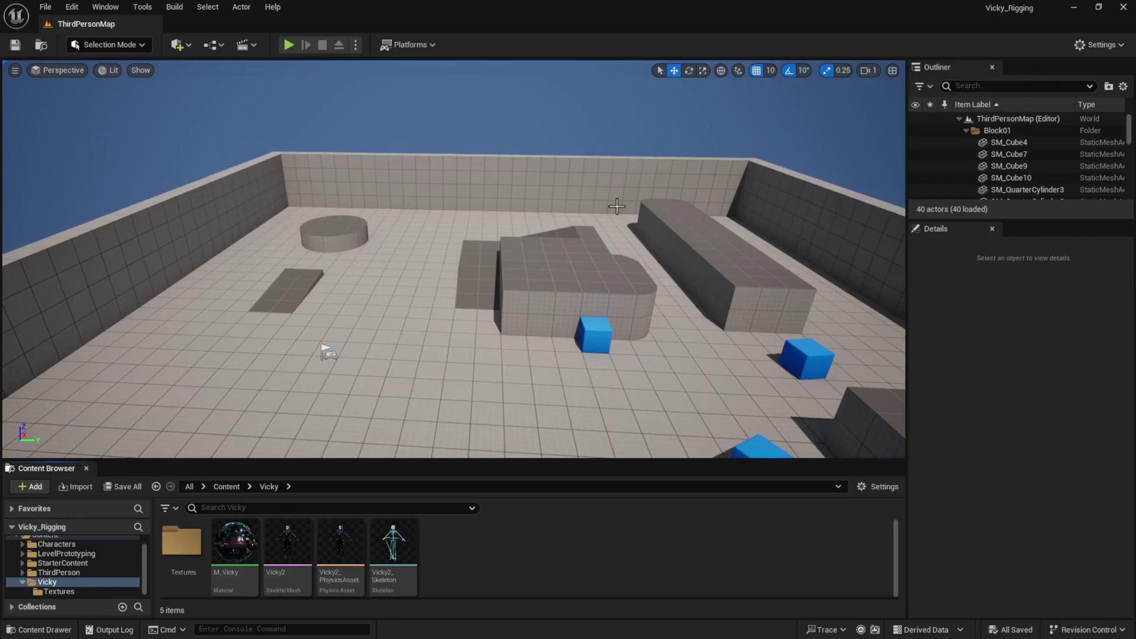
# Open the Vicky2 skeletal mesh to examine the character and its skeleton, and close it again.
pyautogui.doubleClick(296, 539)
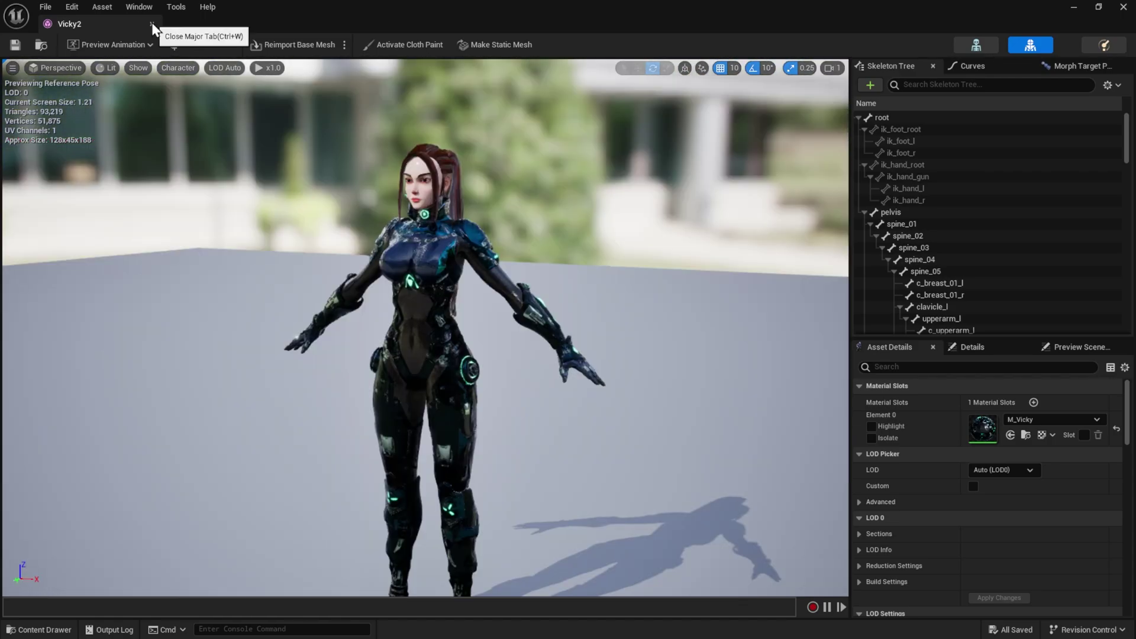
pyautogui.click(153, 26)
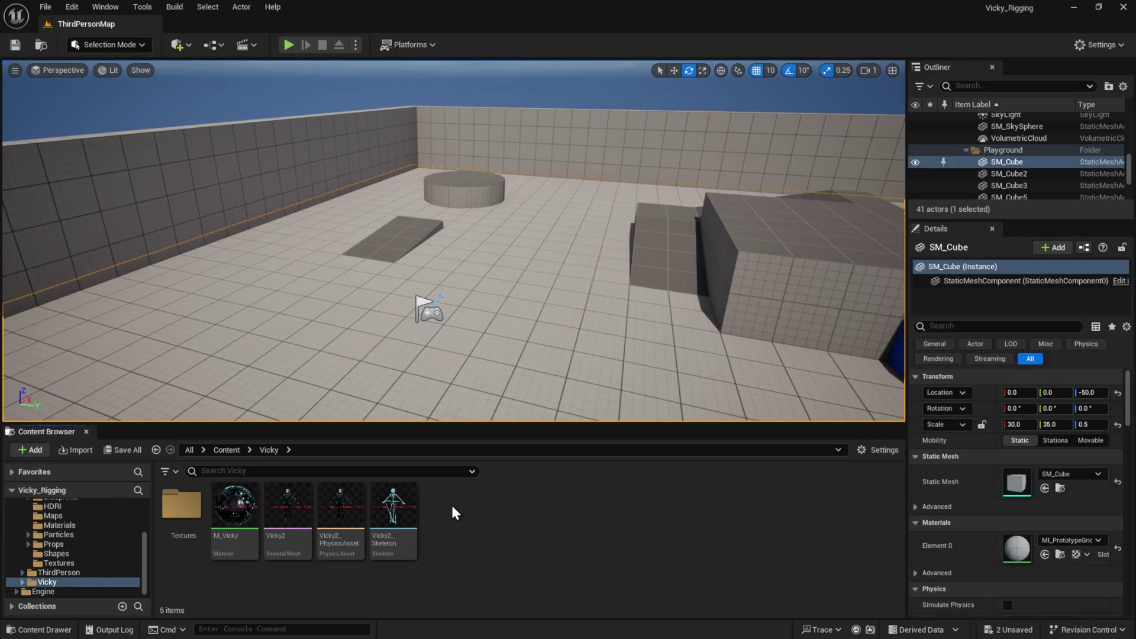
# Create a Control Rig asset in the Vicky folder with ModularRig as parent, keep its default name and open it.
pyautogui.rightClick(454, 510)
pyautogui.moveTo(496, 261)
pyautogui.moveTo(630, 523)
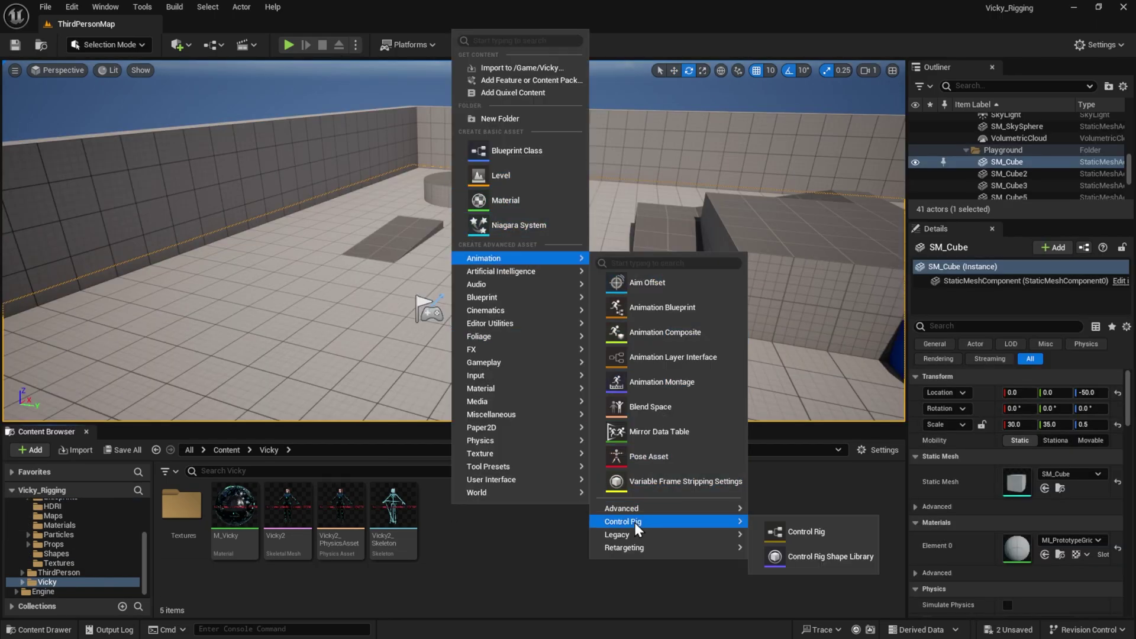
pyautogui.click(799, 533)
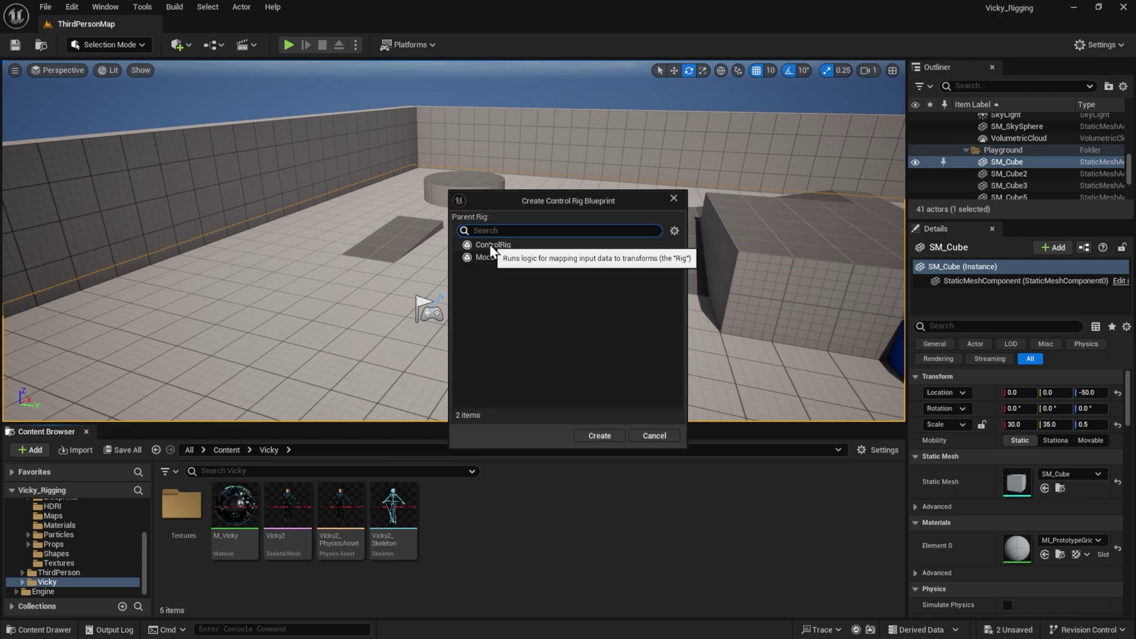
pyautogui.click(499, 258)
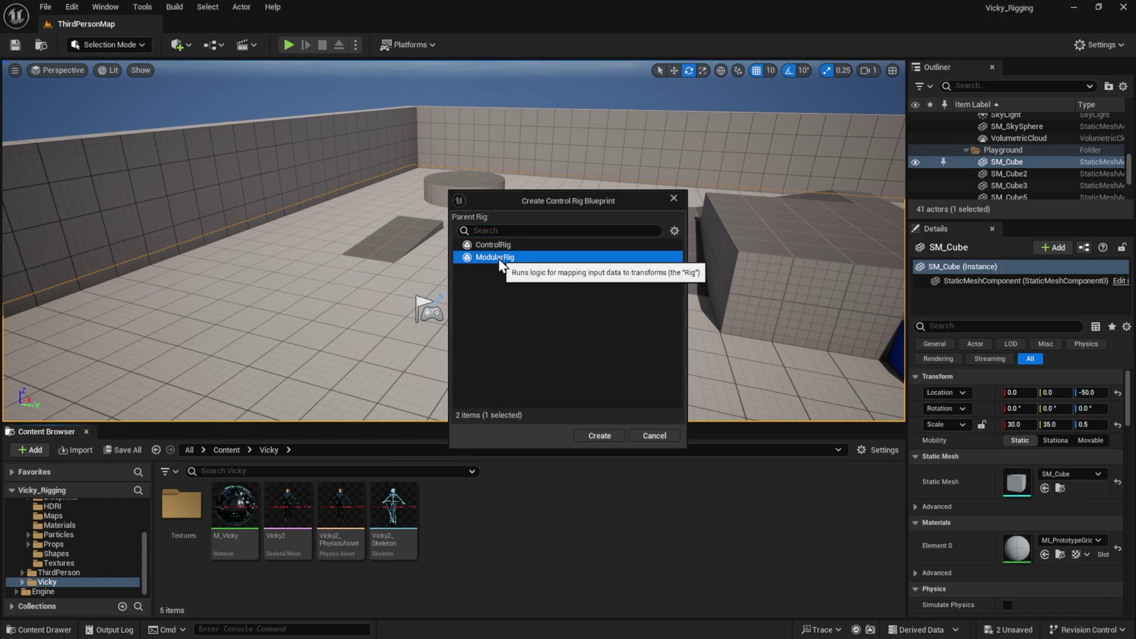
pyautogui.click(599, 436)
pyautogui.doubleClick(287, 509)
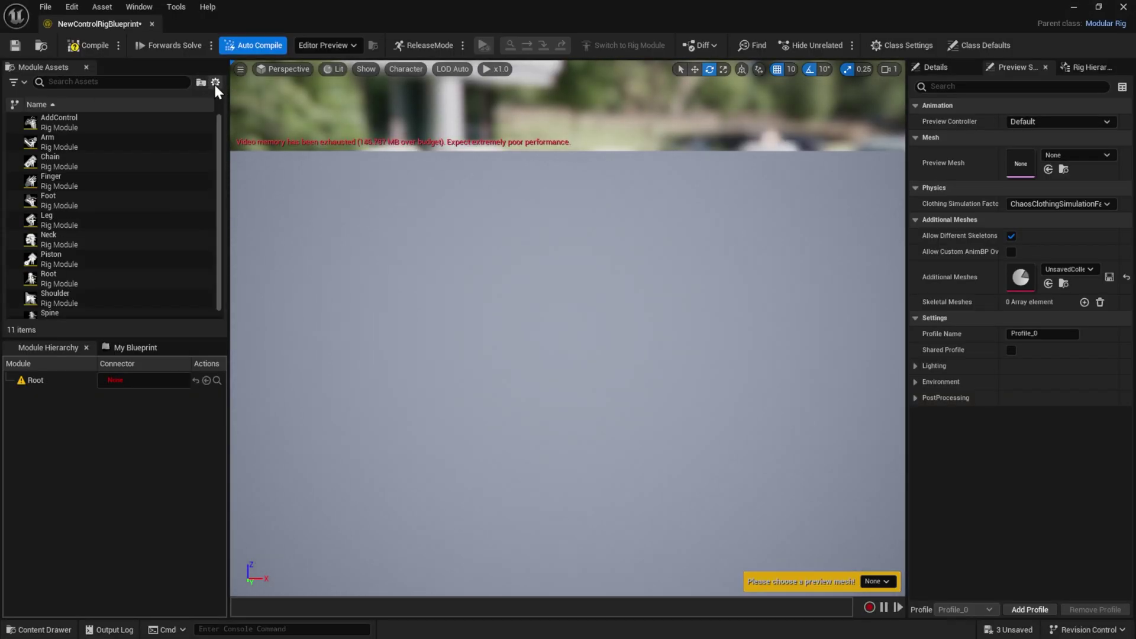
# Show the module assets as tiles and set the rig's preview mesh to Vicky2.
pyautogui.click(216, 82)
pyautogui.click(231, 129)
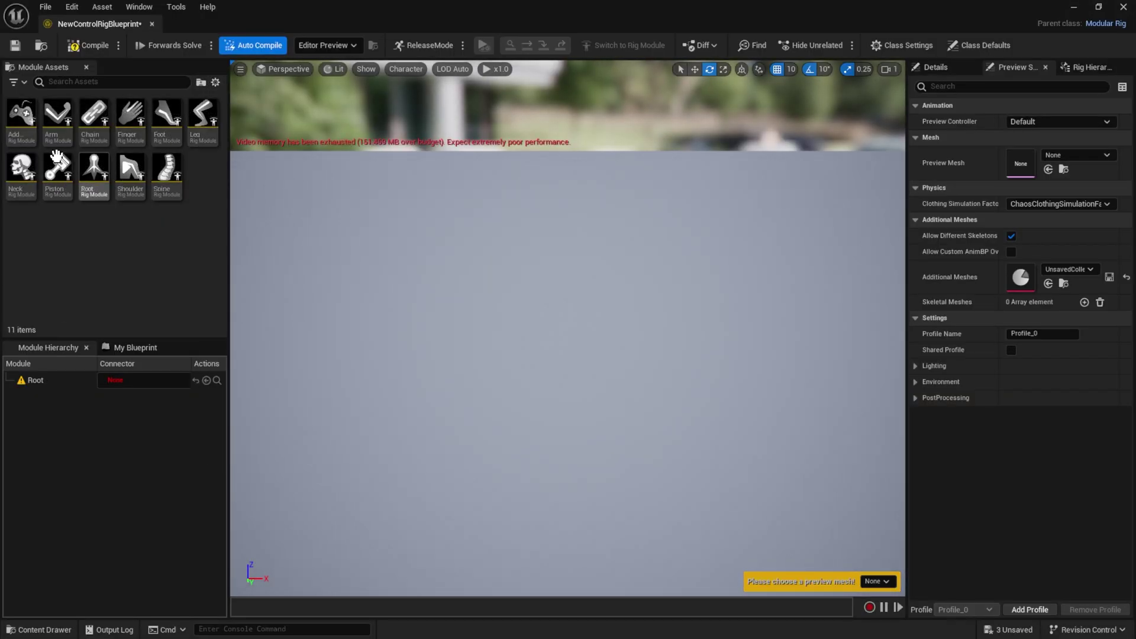
pyautogui.moveTo(906, 94); pyautogui.dragTo(898, 92)
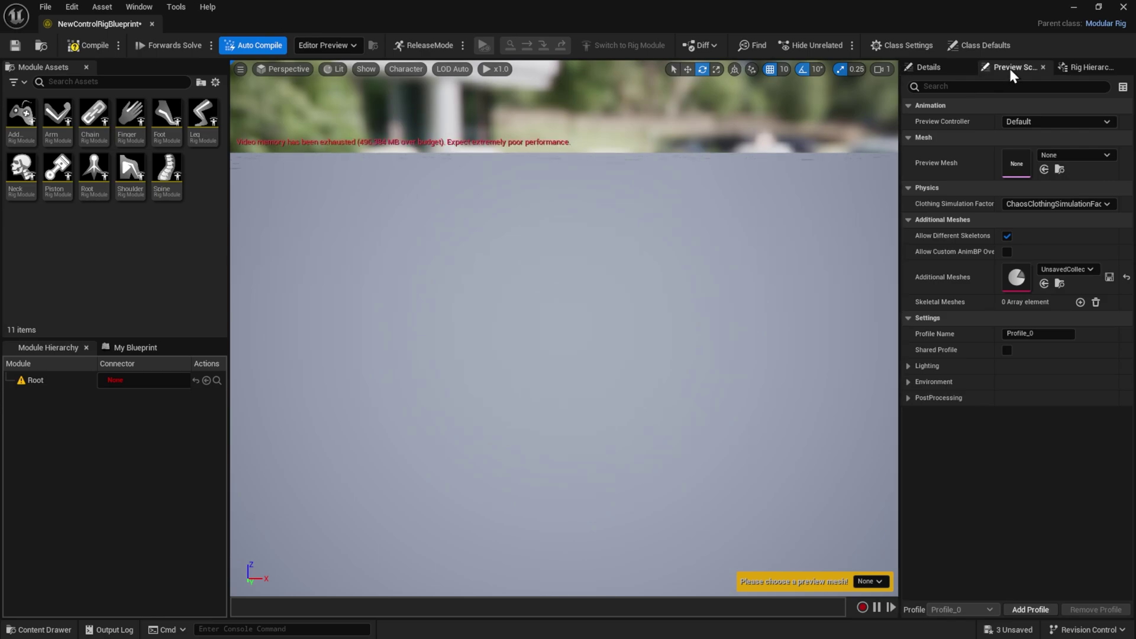
pyautogui.click(1090, 155)
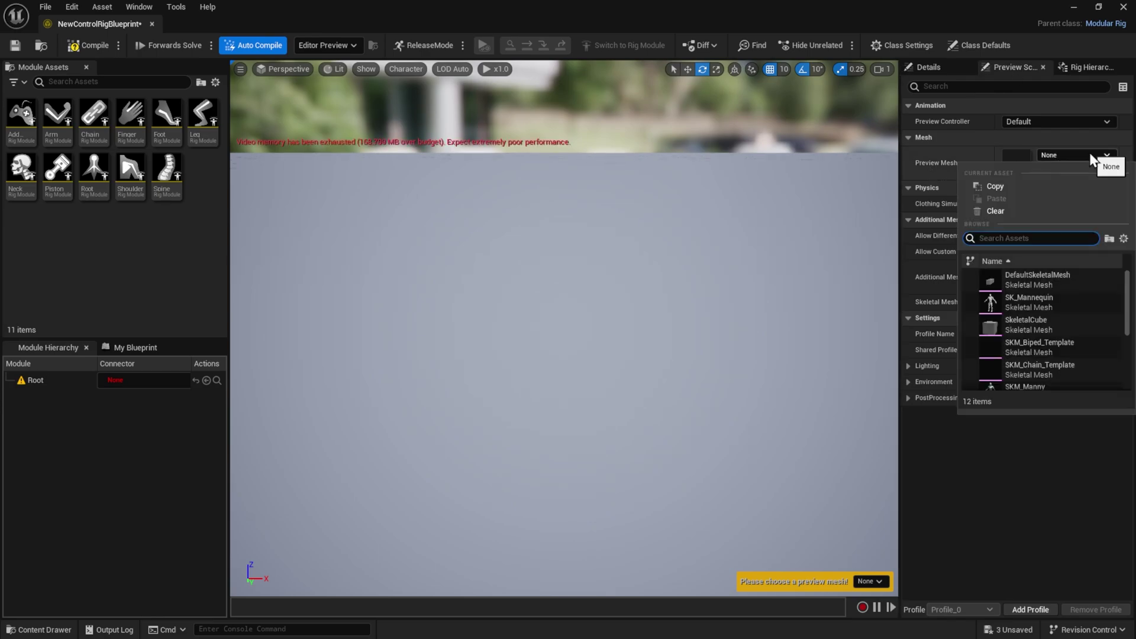
pyautogui.write('vicky')
pyautogui.click(1040, 279)
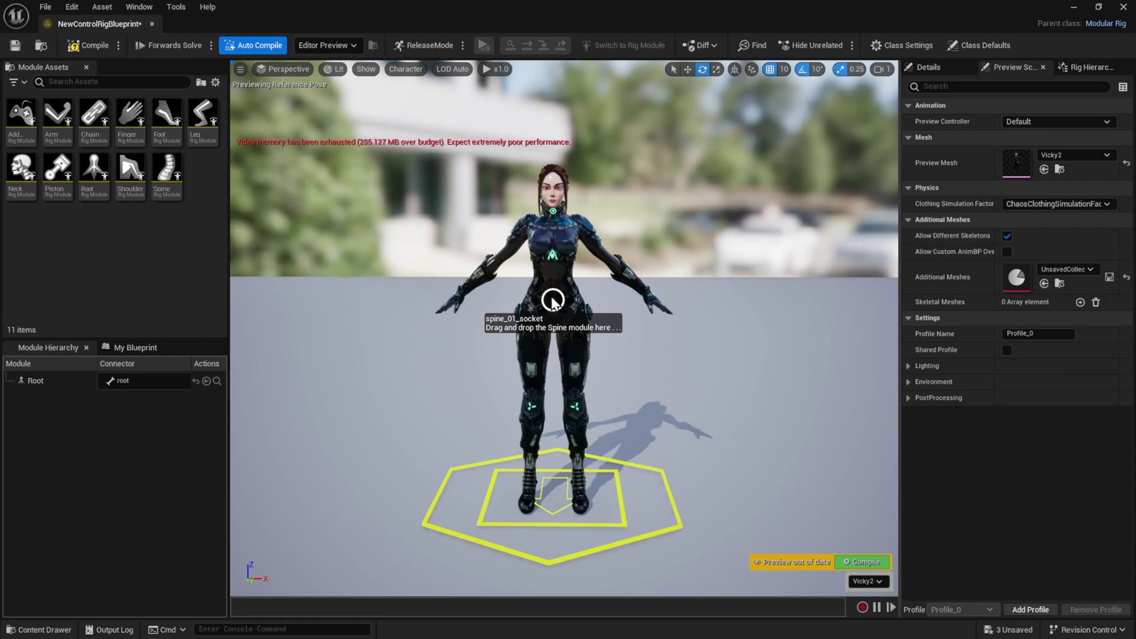
# Attach the Spine module to spine_01_socket and a Shoulder module to the left and right shoulder sockets.
pyautogui.moveTo(166, 175); pyautogui.dragTo(552, 300)
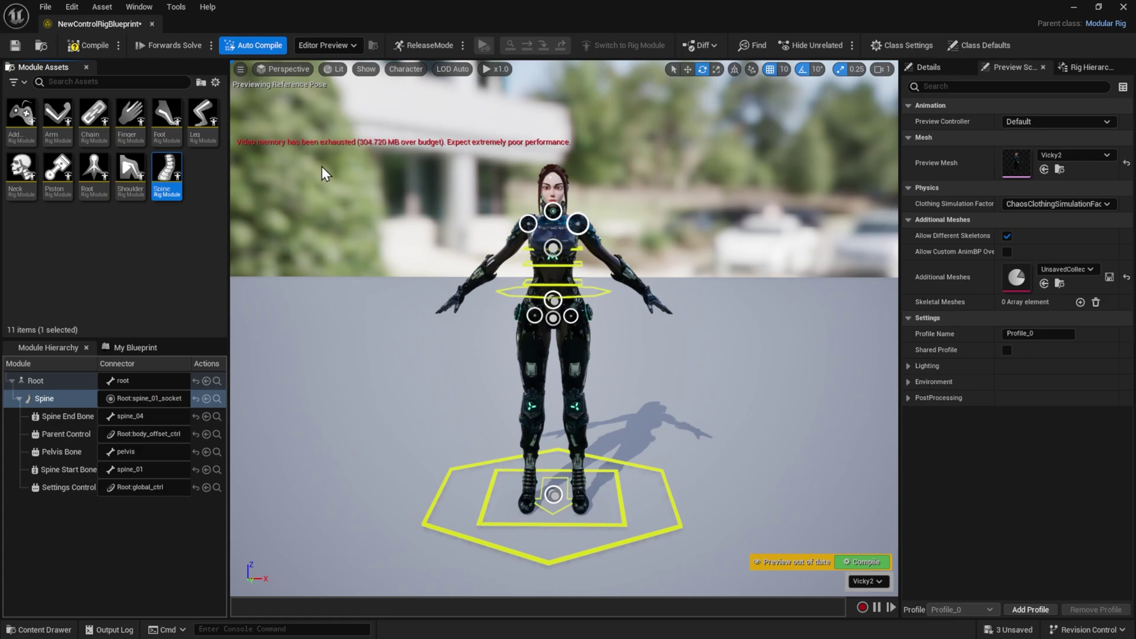
pyautogui.moveTo(57, 121)
pyautogui.mouseDown()
pyautogui.moveTo(488, 173)
pyautogui.moveTo(500, 185)
pyautogui.moveTo(59, 127)
pyautogui.mouseUp()
pyautogui.moveTo(147, 172); pyautogui.dragTo(502, 189)
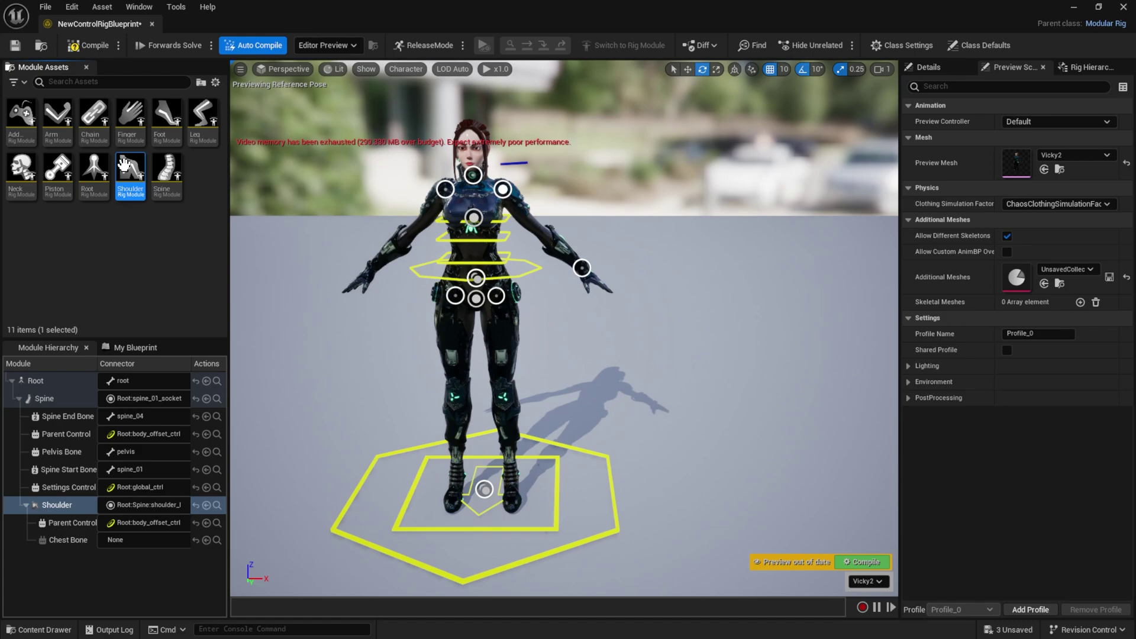
pyautogui.moveTo(131, 175); pyautogui.dragTo(442, 188)
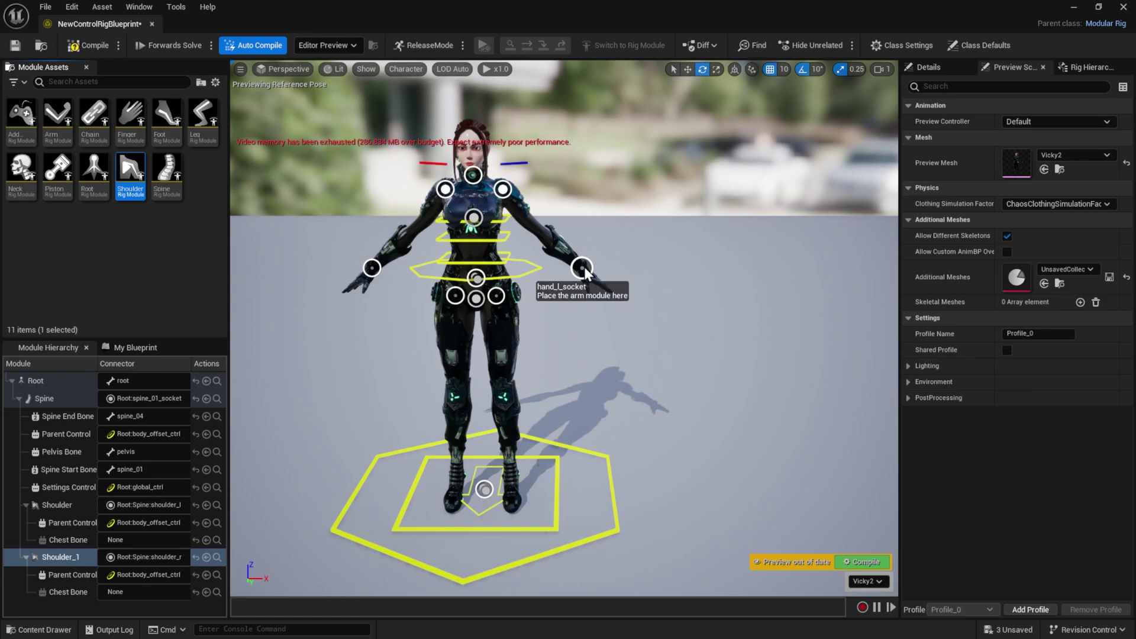
# Attach an Arm module to the left and right hand sockets and the Neck module to neck_socket.
pyautogui.moveTo(58, 118); pyautogui.dragTo(583, 270)
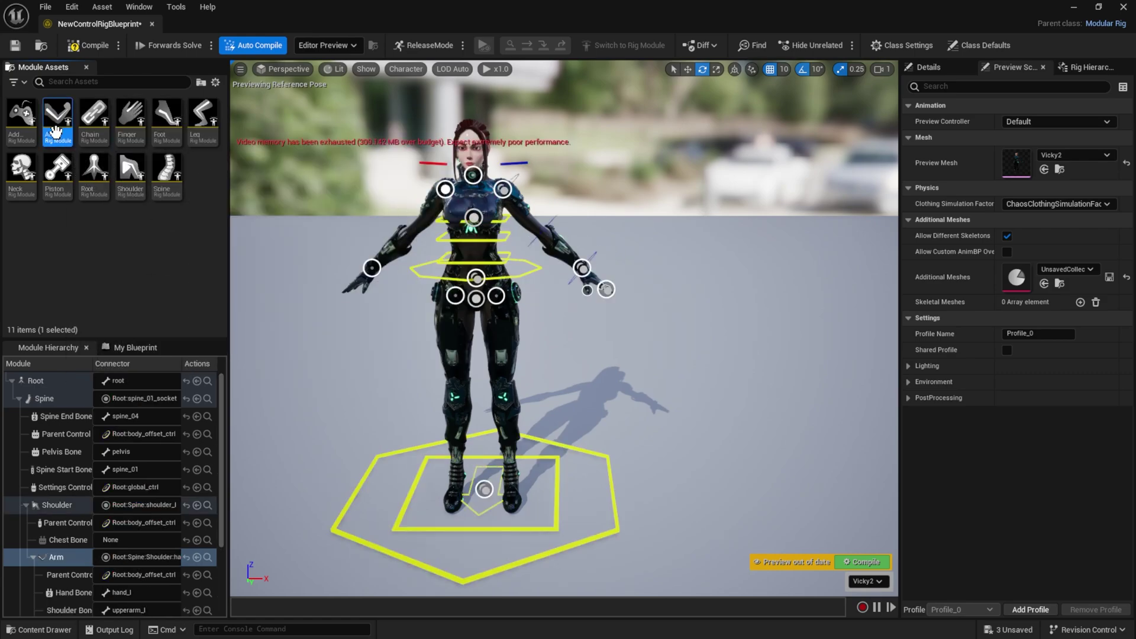
pyautogui.moveTo(57, 118); pyautogui.dragTo(370, 270)
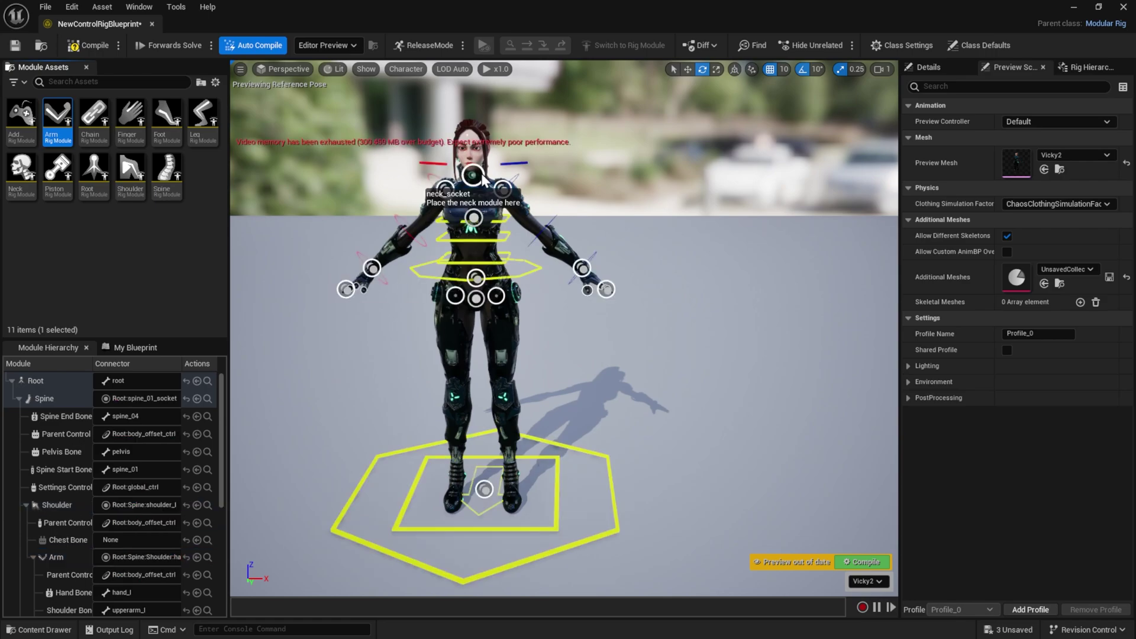
pyautogui.moveTo(22, 172); pyautogui.dragTo(477, 172)
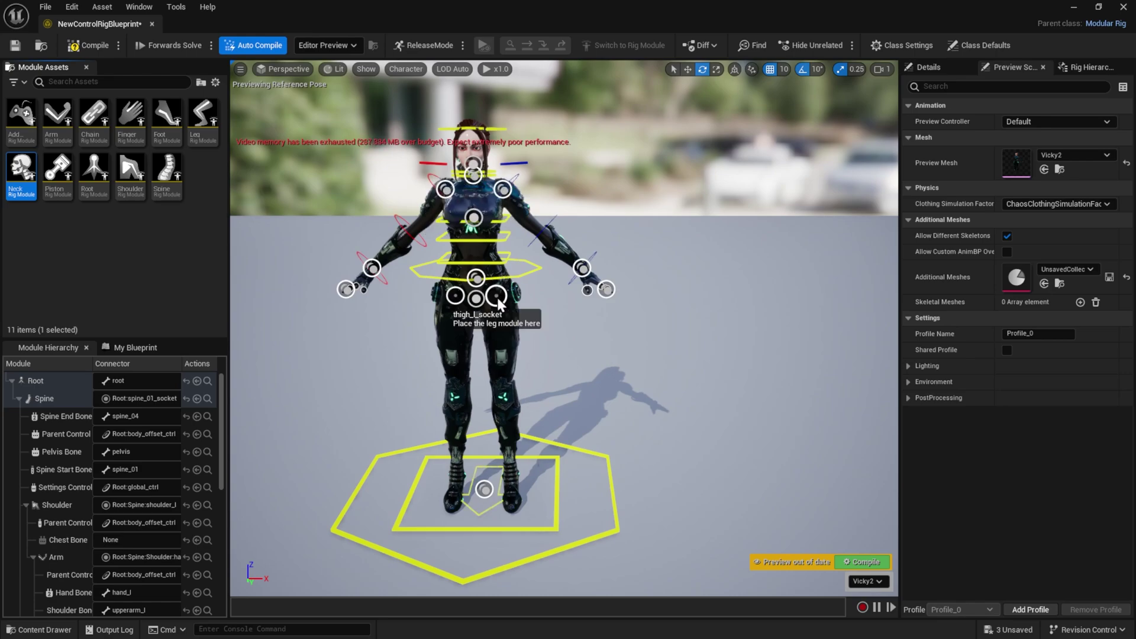
# Attach a Leg module to each thigh socket and a Foot module to each foot socket.
pyautogui.moveTo(203, 118); pyautogui.dragTo(497, 296)
pyautogui.moveTo(397, 241); pyautogui.dragTo(459, 296)
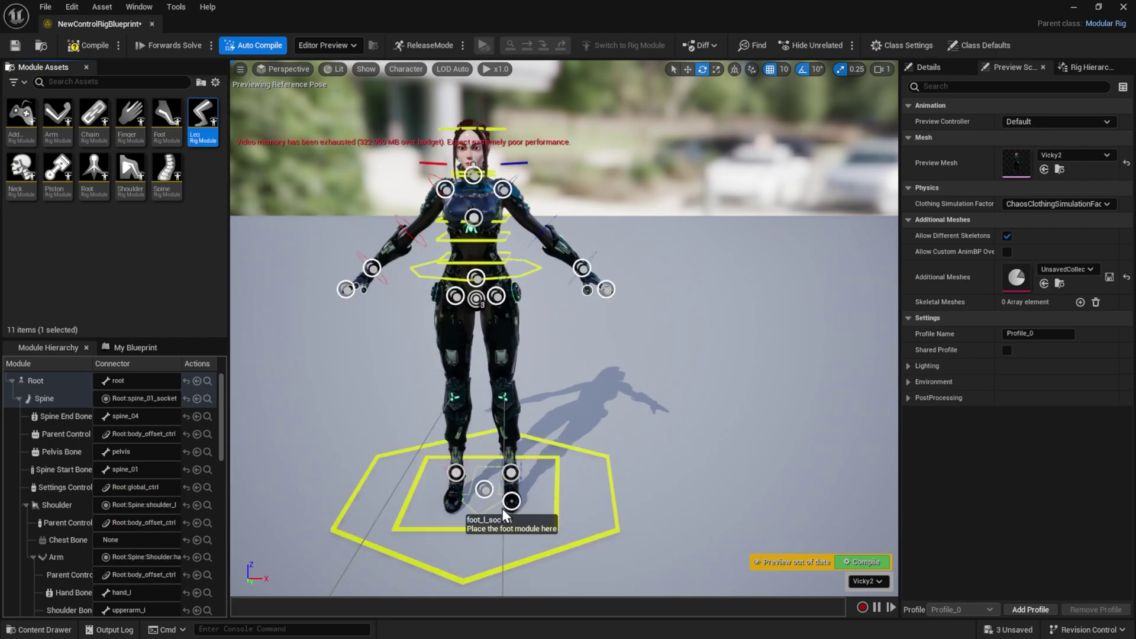
pyautogui.moveTo(155, 125); pyautogui.dragTo(453, 501)
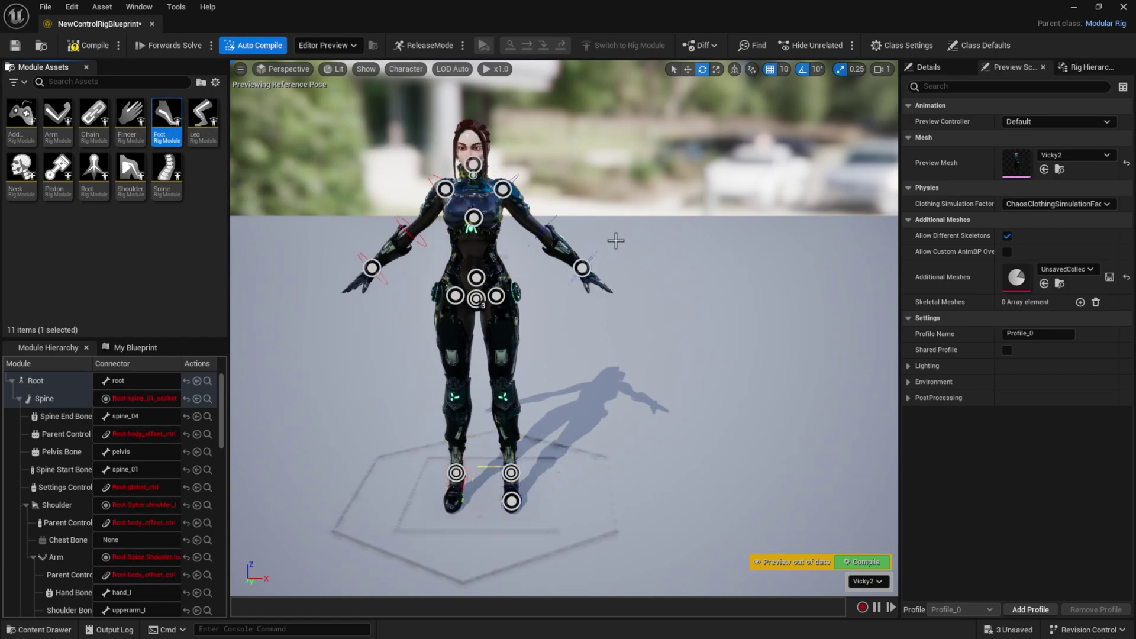
# Attach Finger modules to the finger sockets of both hands.
pyautogui.moveTo(564, 327); pyautogui.dragTo(586, 290, button='right')
pyautogui.moveTo(387, 84)
pyautogui.mouseDown(button='right')
pyautogui.moveTo(473, 86)
pyautogui.moveTo(379, 89)
pyautogui.moveTo(397, 95)
pyautogui.moveTo(387, 83)
pyautogui.mouseUp(button='right')
pyautogui.moveTo(130, 119); pyautogui.dragTo(557, 307)
pyautogui.moveTo(130, 116); pyautogui.dragTo(626, 306)
pyautogui.keyDown('alt'); pyautogui.moveTo(626, 306); pyautogui.dragTo(882, 325); pyautogui.keyUp('alt')
pyautogui.moveTo(124, 124); pyautogui.dragTo(321, 270)
# Compile and save the modular rig blueprint, and close its editor.
pyautogui.keyDown('alt'); pyautogui.moveTo(543, 274); pyautogui.dragTo(378, 278); pyautogui.keyUp('alt')
pyautogui.scroll(-4, 544, 273)
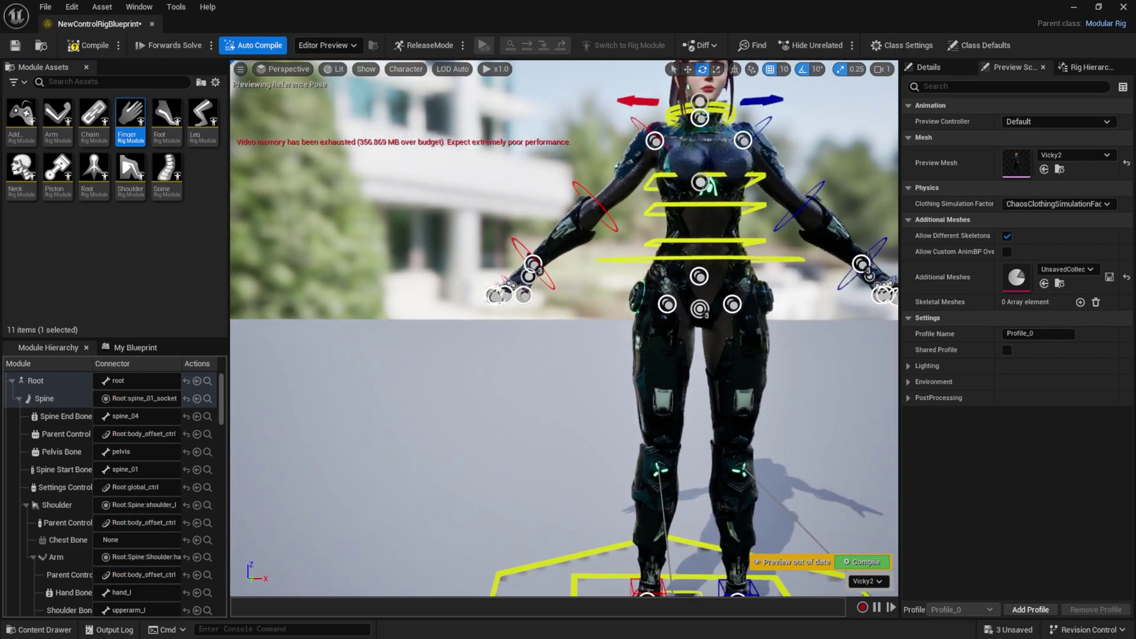
pyautogui.moveTo(543, 273); pyautogui.dragTo(432, 373, button='middle')
pyautogui.scroll(-2, 543, 274)
pyautogui.keyDown('alt'); pyautogui.moveTo(544, 274); pyautogui.dragTo(449, 260); pyautogui.keyUp('alt')
pyautogui.moveTo(543, 273); pyautogui.dragTo(619, 273, button='middle')
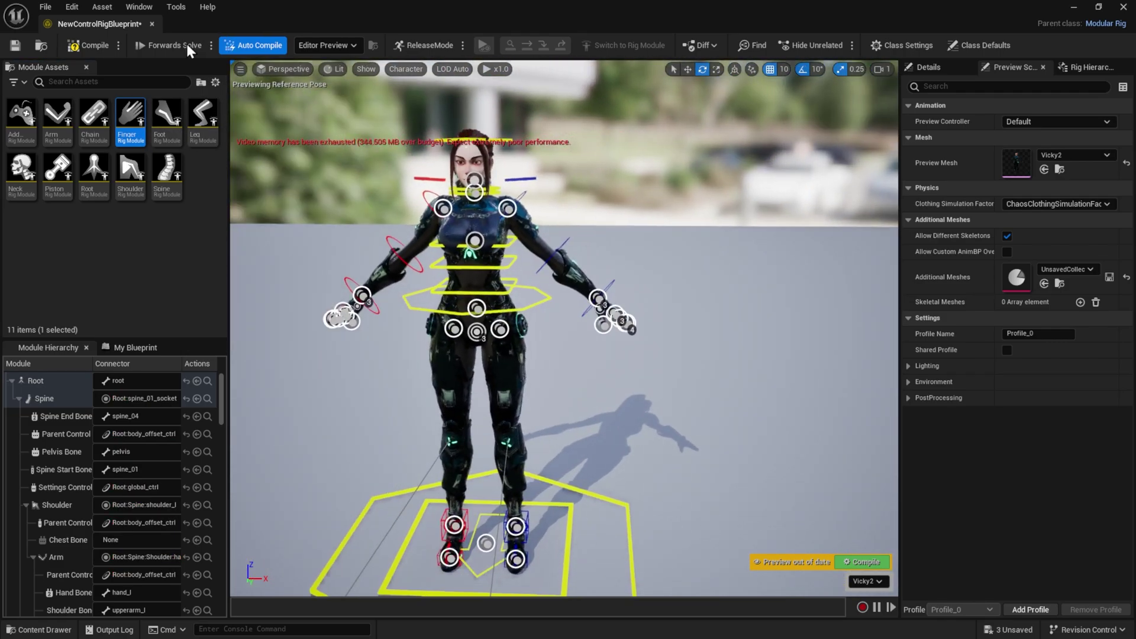
pyautogui.click(76, 49)
pyautogui.click(16, 47)
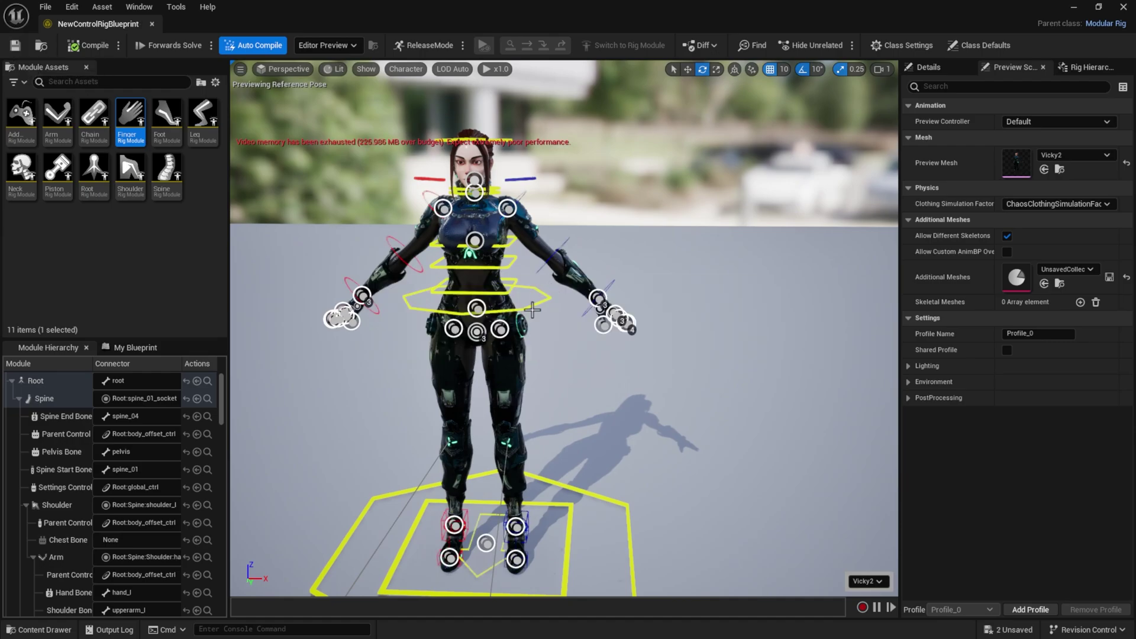
pyautogui.click(152, 26)
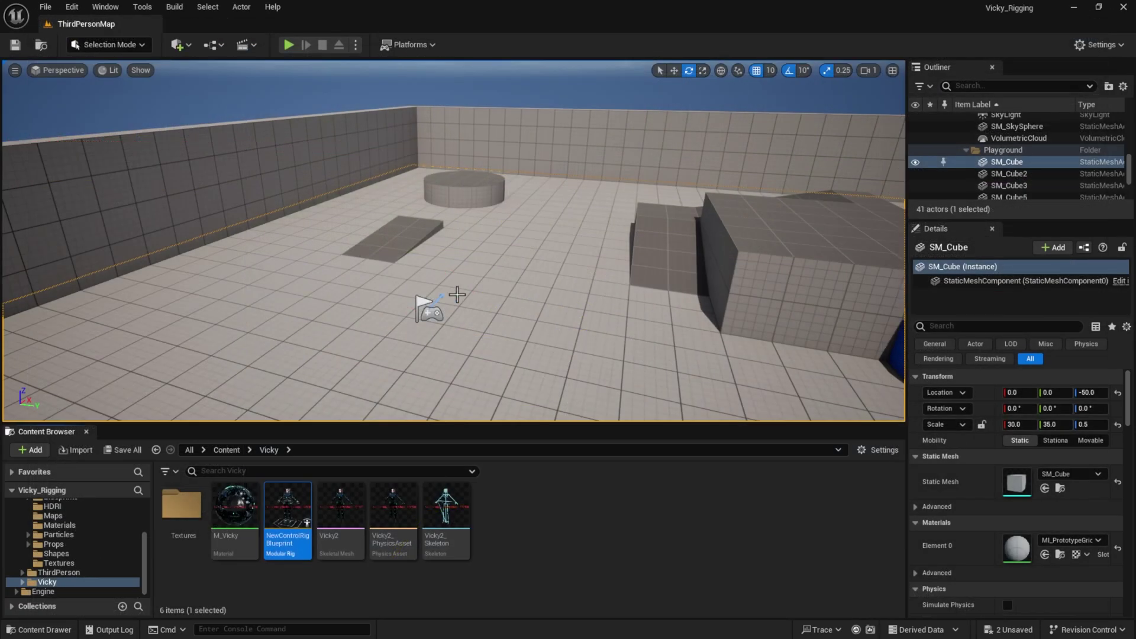
# Place NewControlRigBlueprint in the ThirdPersonMap level near the ramp and bring the character into close view.
pyautogui.moveTo(288, 515); pyautogui.dragTo(358, 340)
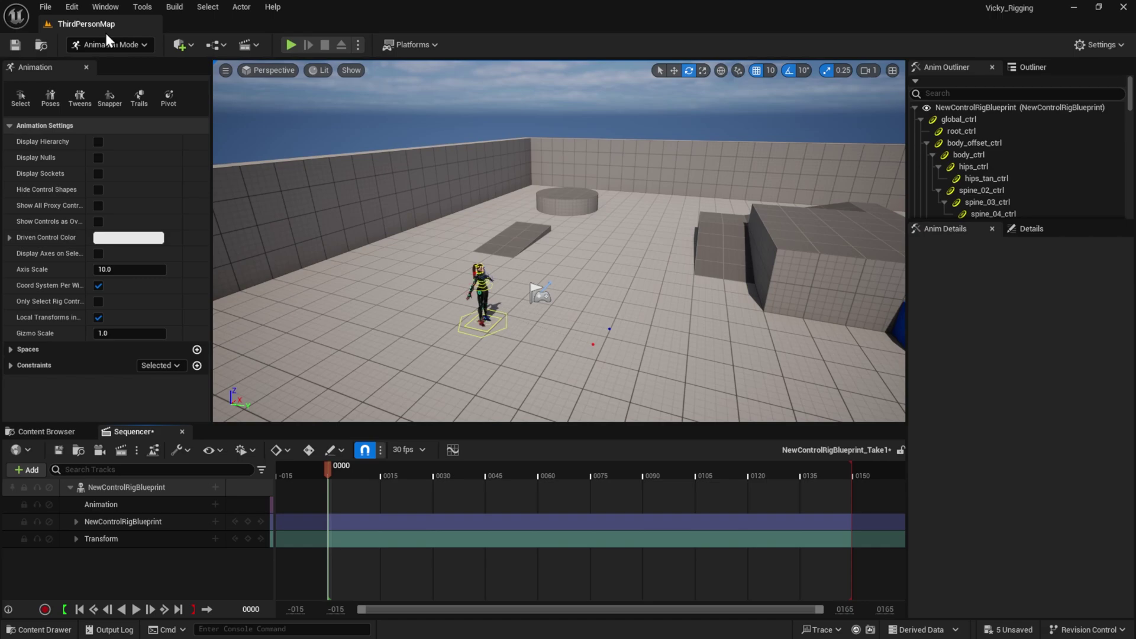
pyautogui.moveTo(368, 177); pyautogui.dragTo(254, 243, button='right')
pyautogui.press('w')
pyautogui.press('d')
pyautogui.moveTo(379, 207); pyautogui.dragTo(596, 294, button='right')
# Test the body_ctrl control by lowering it 20 units in Z and raising it back to 0.
pyautogui.click(588, 271)
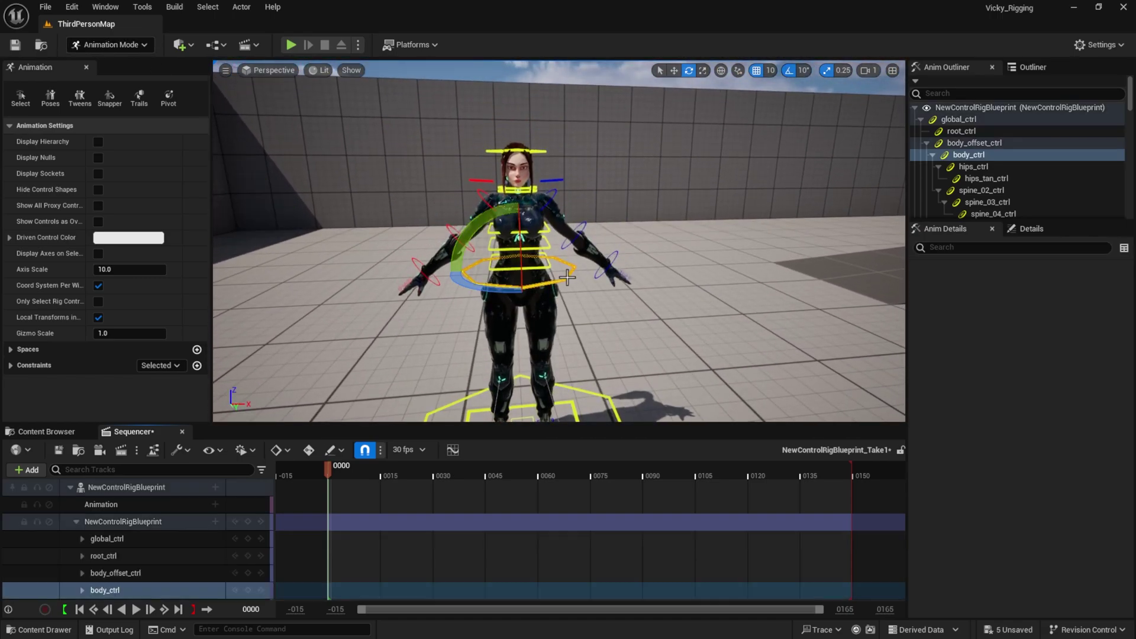
pyautogui.press('w')
pyautogui.moveTo(519, 236); pyautogui.dragTo(520, 276)
pyautogui.press('f')
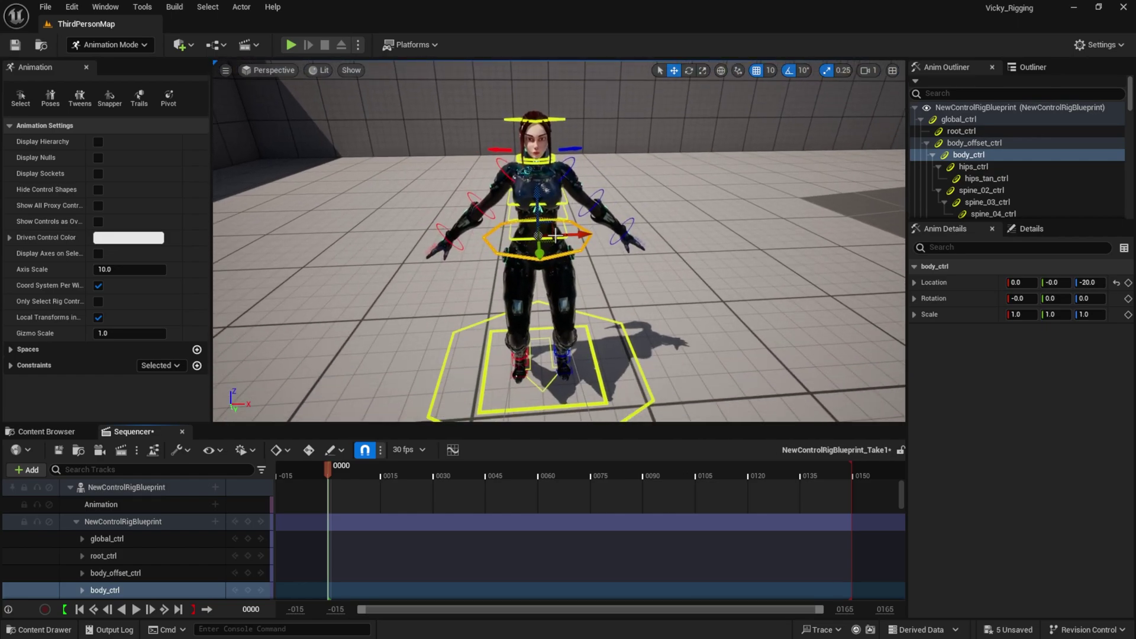
pyautogui.moveTo(538, 208); pyautogui.dragTo(538, 174)
# Turn off grid, rotation and scale snapping, raise foot_l_ctrl and lower it back to the floor at Z about -0.65, and clear the selection.
pyautogui.moveTo(651, 154); pyautogui.dragTo(821, 121, button='right')
pyautogui.click(826, 72)
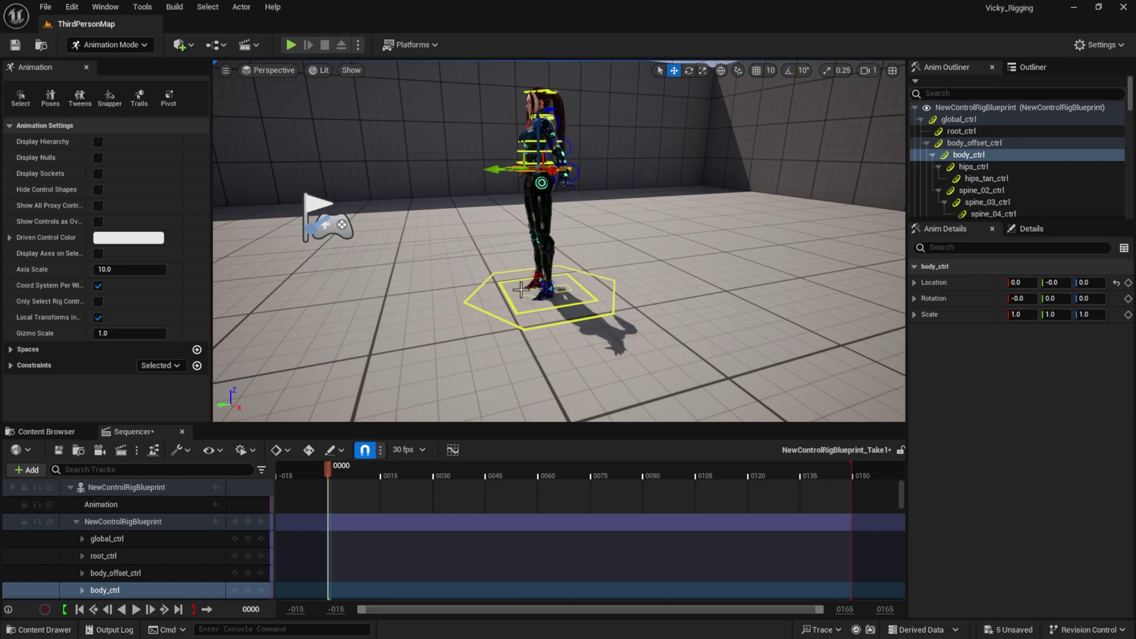
pyautogui.scroll(3, 550, 329)
pyautogui.press('Escape')
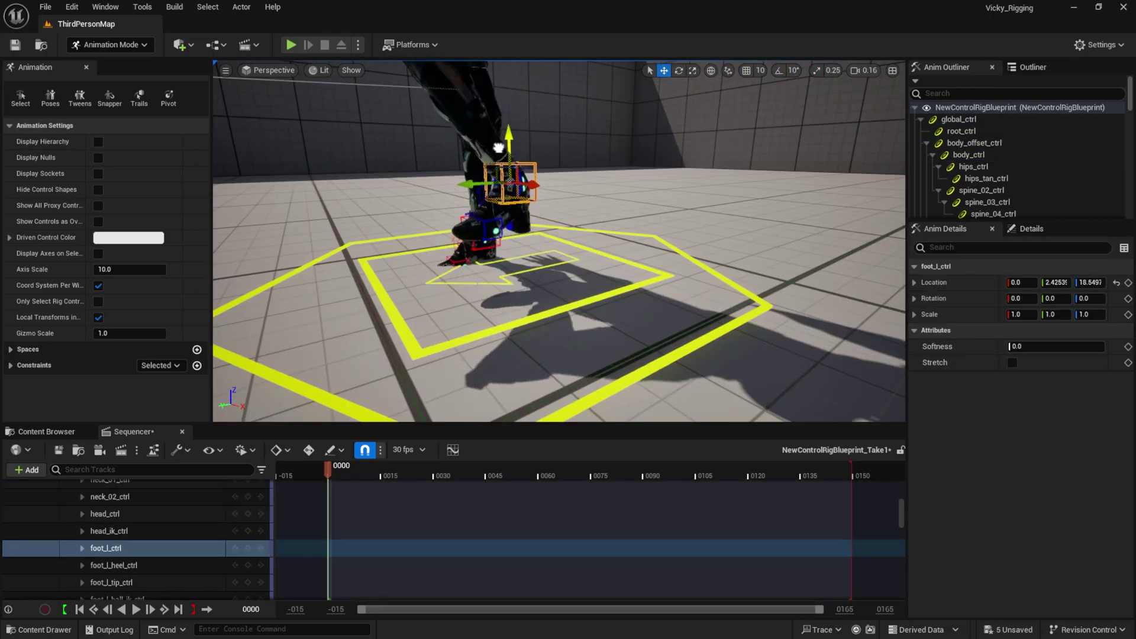
pyautogui.moveTo(490, 122); pyautogui.dragTo(490, 119)
pyautogui.moveTo(520, 162); pyautogui.dragTo(503, 231, button='right')
pyautogui.moveTo(418, 162)
pyautogui.mouseDown(button='right')
pyautogui.moveTo(418, 129)
pyautogui.moveTo(419, 162)
pyautogui.mouseUp(button='right')
pyautogui.moveTo(463, 179)
pyautogui.keyDown('alt'); pyautogui.mouseDown()
pyautogui.moveTo(509, 179)
pyautogui.moveTo(414, 171)
pyautogui.moveTo(463, 178)
pyautogui.mouseUp(); pyautogui.keyUp('alt')
pyautogui.scroll(-3, 462, 178)
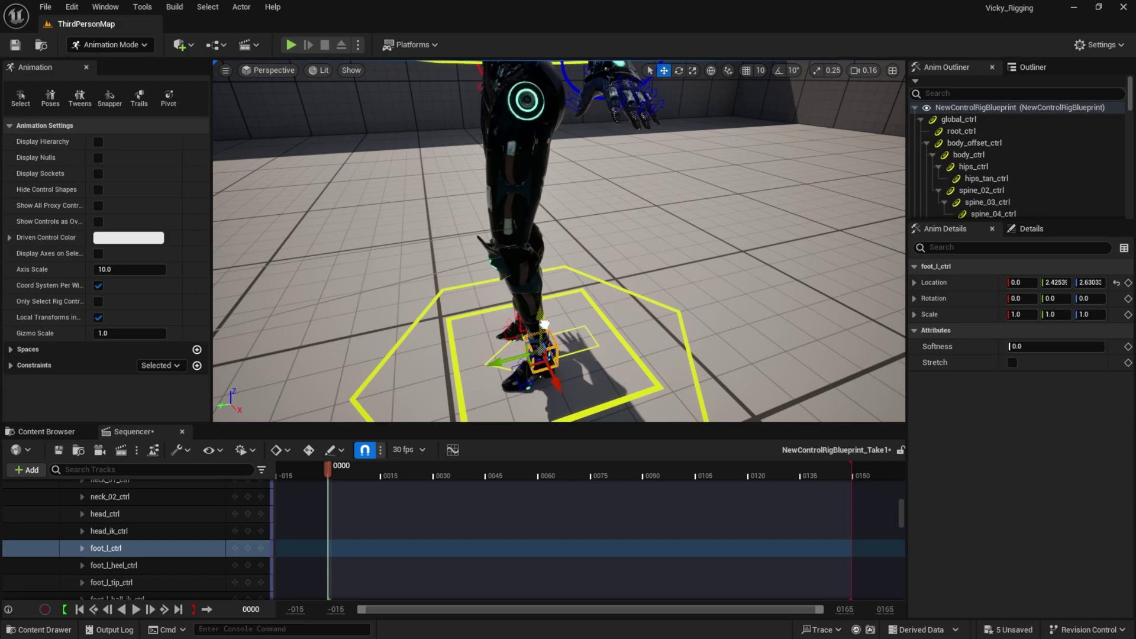
pyautogui.moveTo(544, 324); pyautogui.dragTo(545, 335)
pyautogui.moveTo(544, 335); pyautogui.dragTo(680, 263, button='right')
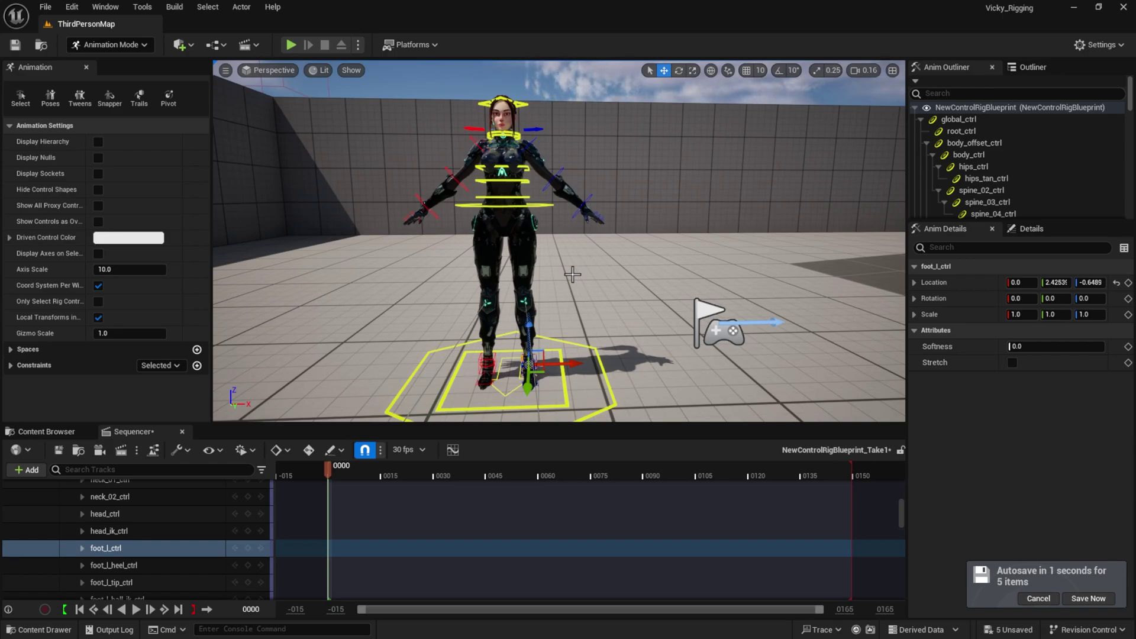
pyautogui.click(572, 274)
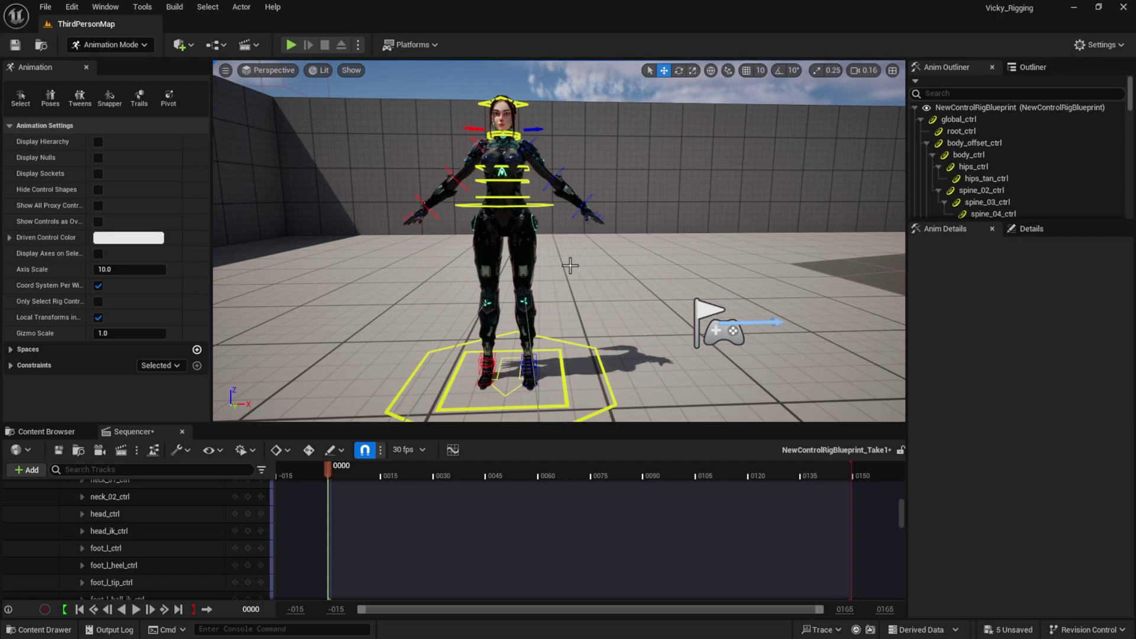
pyautogui.moveTo(570, 266); pyautogui.dragTo(556, 290, button='right')
pyautogui.press('w')
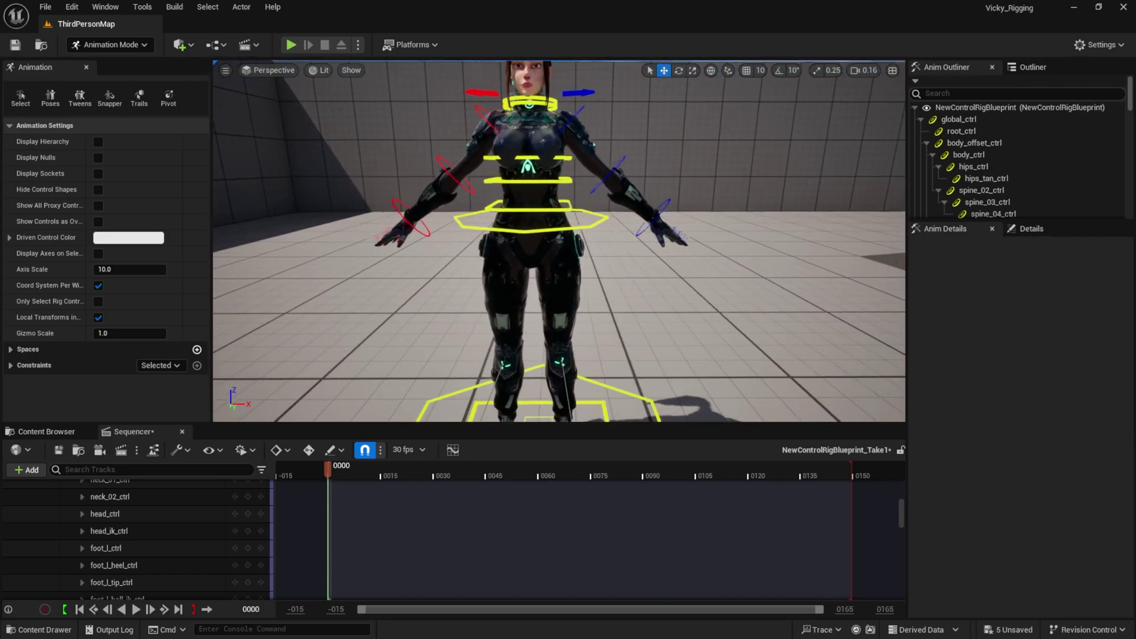
# Try rotating hand_r_fk_ctrl to test the right hand, and undo the rotation.
pyautogui.moveTo(570, 243); pyautogui.dragTo(570, 237)
pyautogui.click(417, 206)
pyautogui.press('r')
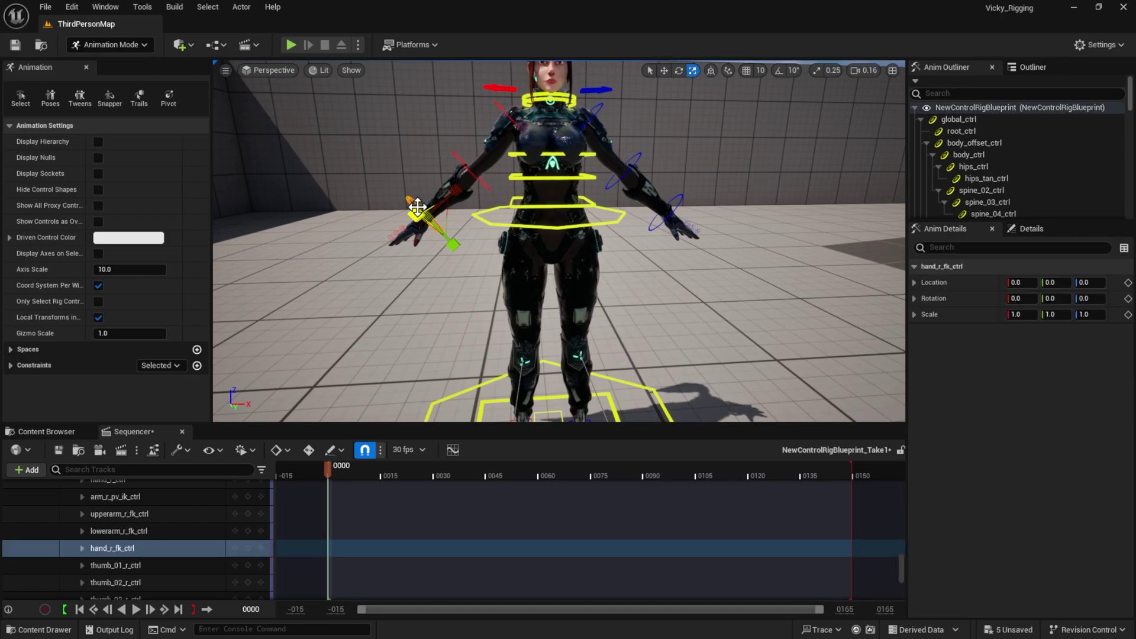
pyautogui.press('e')
pyautogui.moveTo(400, 178); pyautogui.dragTo(418, 142)
pyautogui.hotkey('ctrl', 'z')
# Filter the Sequencer tracks by "switch" and enable the FK/IK switches for the left and right arms.
pyautogui.click(162, 469)
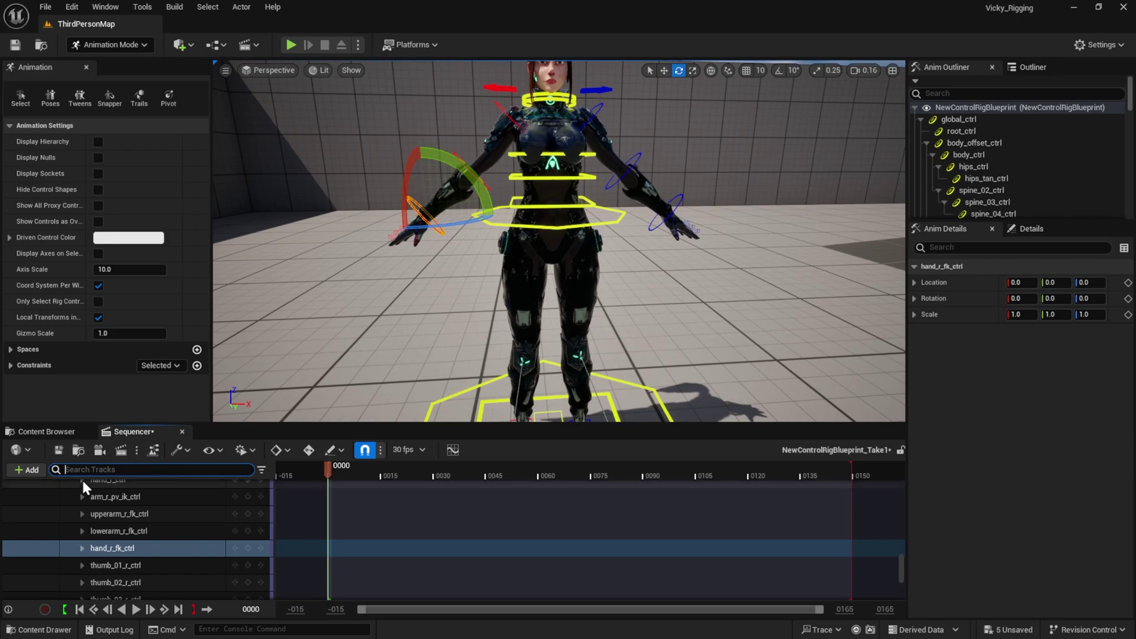
pyautogui.write('sw')
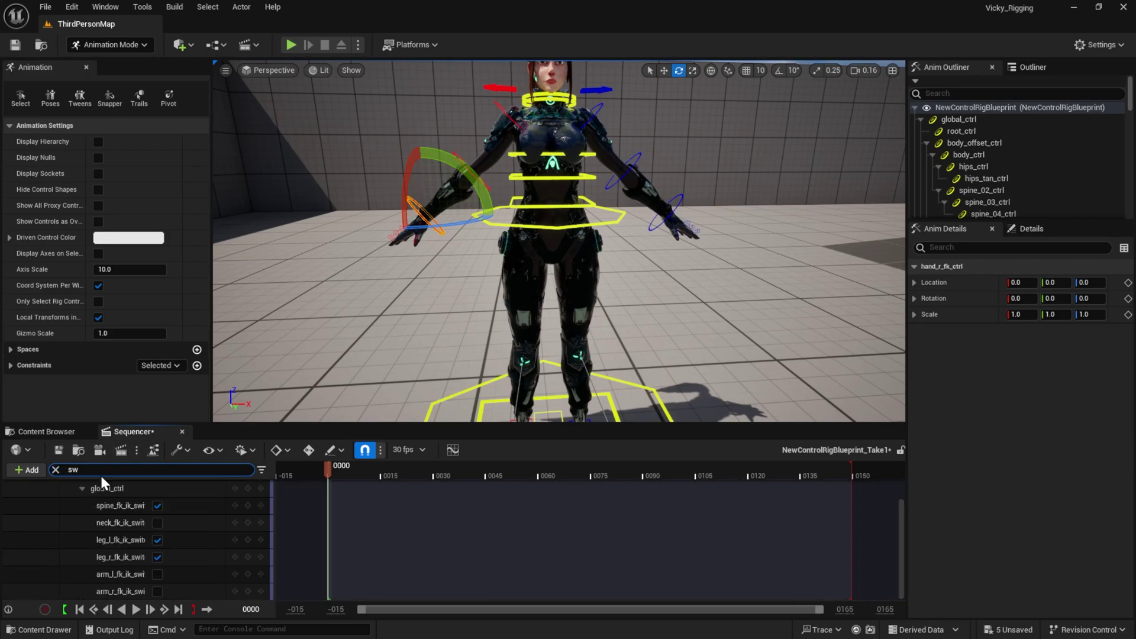
pyautogui.write('itch')
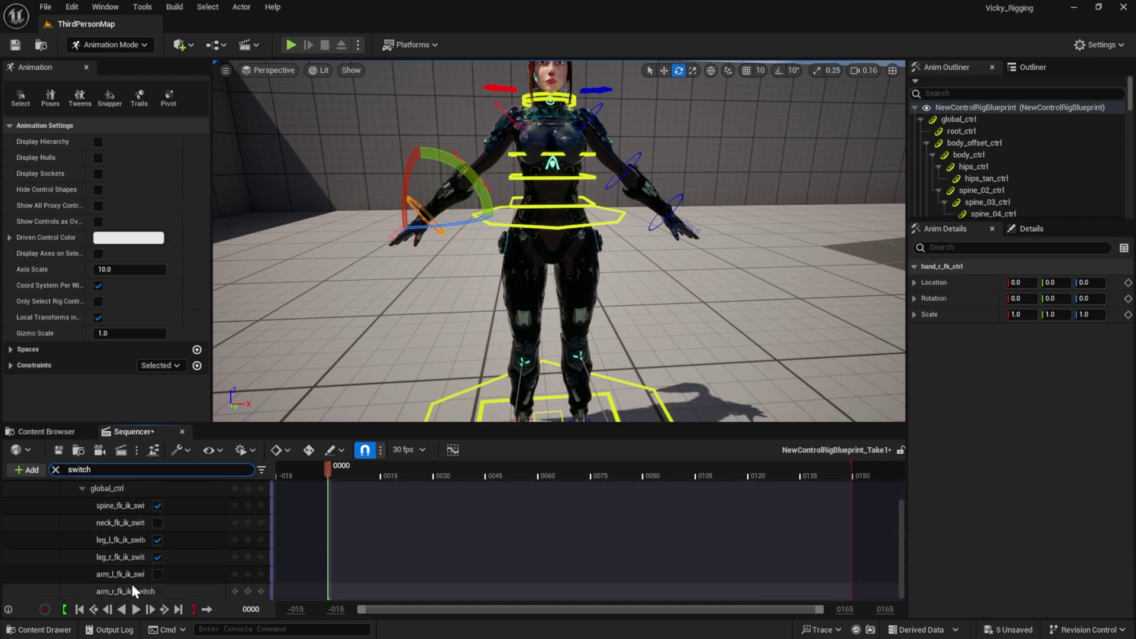
pyautogui.click(158, 557)
pyautogui.click(158, 574)
pyautogui.click(157, 591)
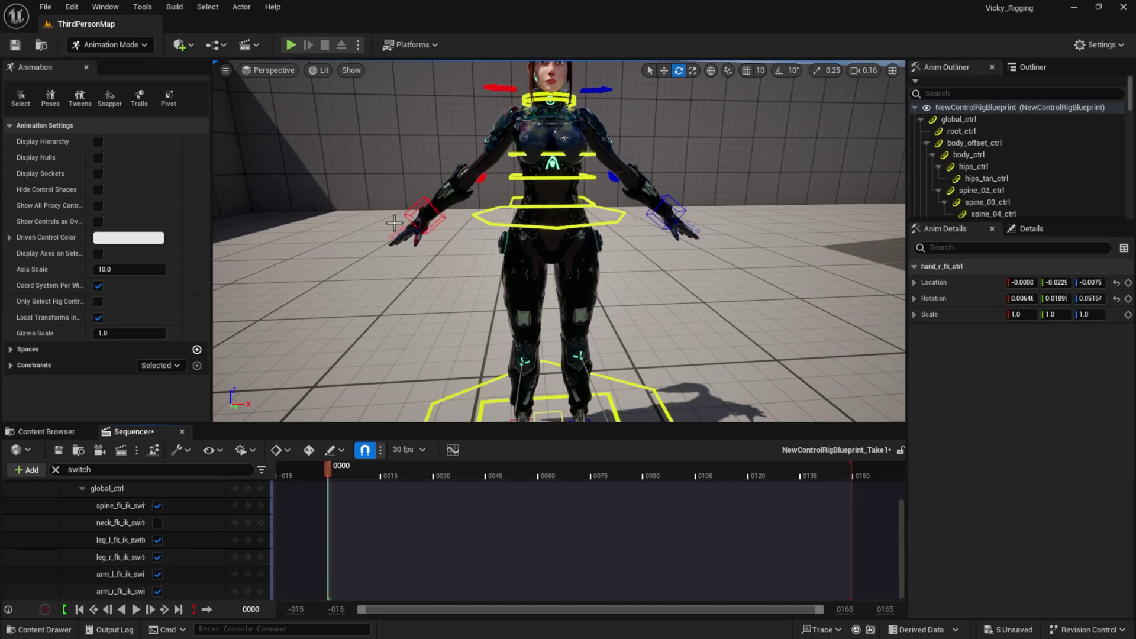
# Test the right arm's IK by moving hand_r_ctrl around, and undo the moves.
pyautogui.click(423, 206)
pyautogui.press('w')
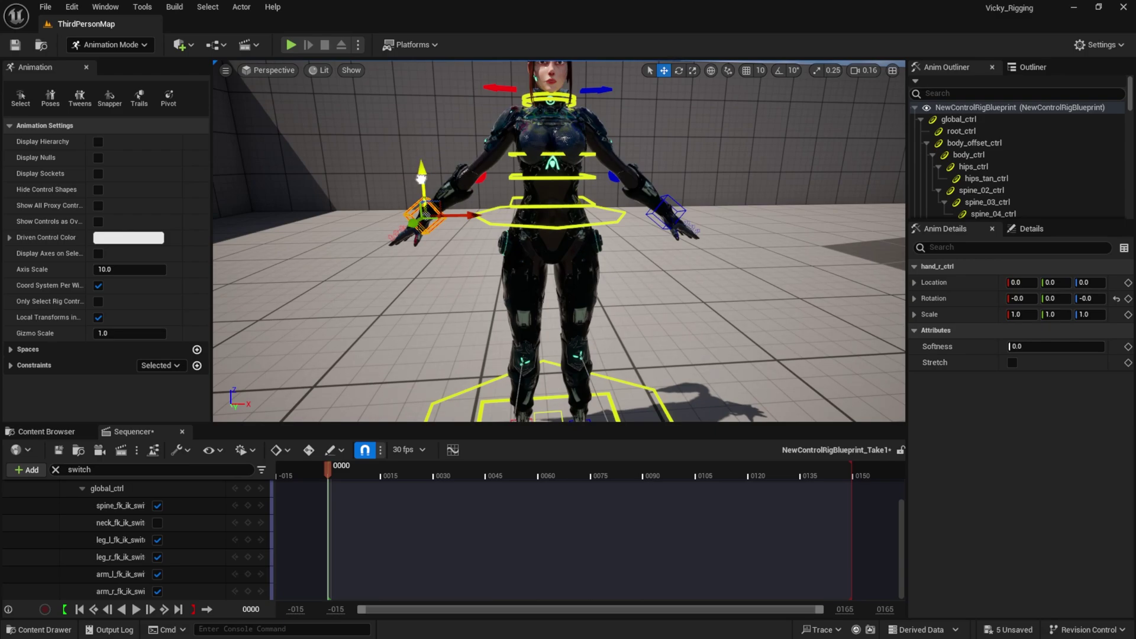
pyautogui.moveTo(421, 178); pyautogui.dragTo(491, 213)
pyautogui.moveTo(531, 258)
pyautogui.mouseDown()
pyautogui.moveTo(694, 281)
pyautogui.moveTo(541, 249)
pyautogui.mouseUp()
pyautogui.keyDown('alt'); pyautogui.moveTo(542, 249); pyautogui.dragTo(449, 249); pyautogui.keyUp('alt')
pyautogui.moveTo(450, 249)
pyautogui.keyDown('alt'); pyautogui.mouseDown(button='right')
pyautogui.moveTo(509, 249)
pyautogui.moveTo(432, 255)
pyautogui.mouseUp(button='right'); pyautogui.keyUp('alt')
pyautogui.moveTo(329, 253)
pyautogui.mouseDown()
pyautogui.moveTo(327, 159)
pyautogui.moveTo(332, 265)
pyautogui.mouseUp()
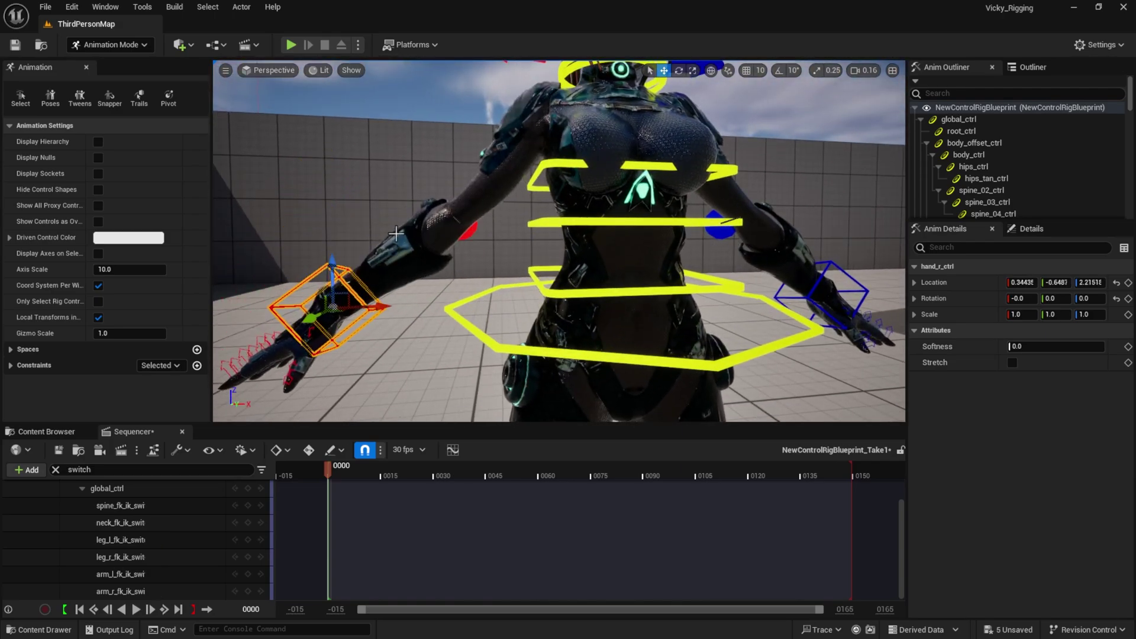
pyautogui.moveTo(396, 233); pyautogui.dragTo(396, 261, button='right')
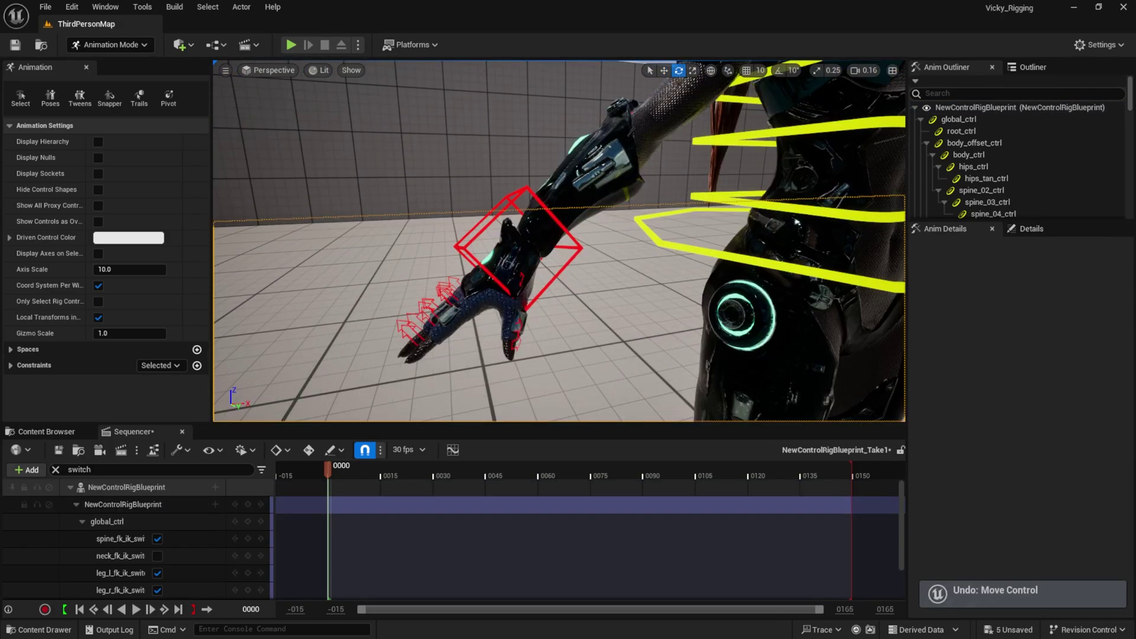
# Test head_ctrl by rotating the head, restore its pose, and examine the character from the front and side.
pyautogui.moveTo(578, 291); pyautogui.dragTo(533, 266, button='right')
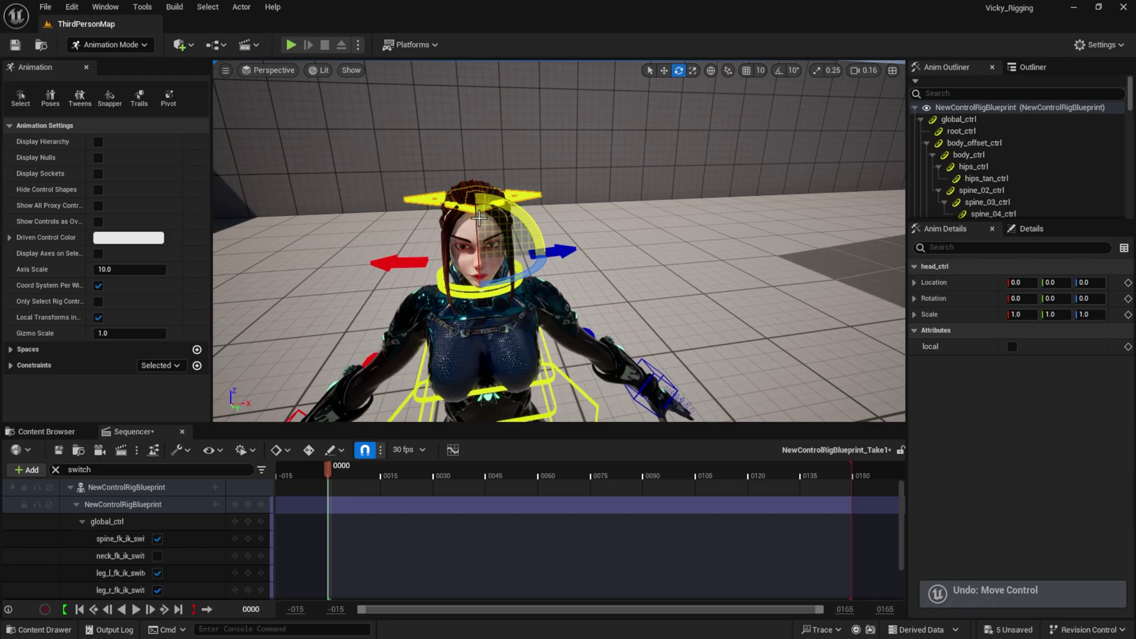
pyautogui.moveTo(513, 231); pyautogui.dragTo(512, 279)
pyautogui.keyDown('alt'); pyautogui.moveTo(513, 279); pyautogui.dragTo(615, 280); pyautogui.keyUp('alt')
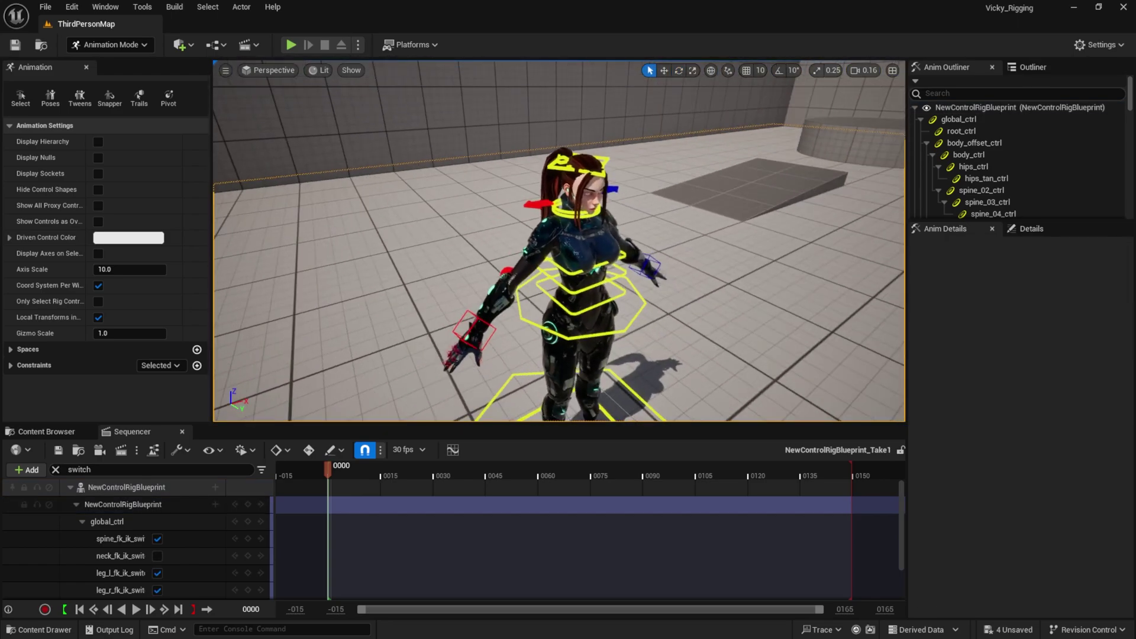
pyautogui.keyDown('alt'); pyautogui.moveTo(697, 195); pyautogui.dragTo(597, 172); pyautogui.keyUp('alt')
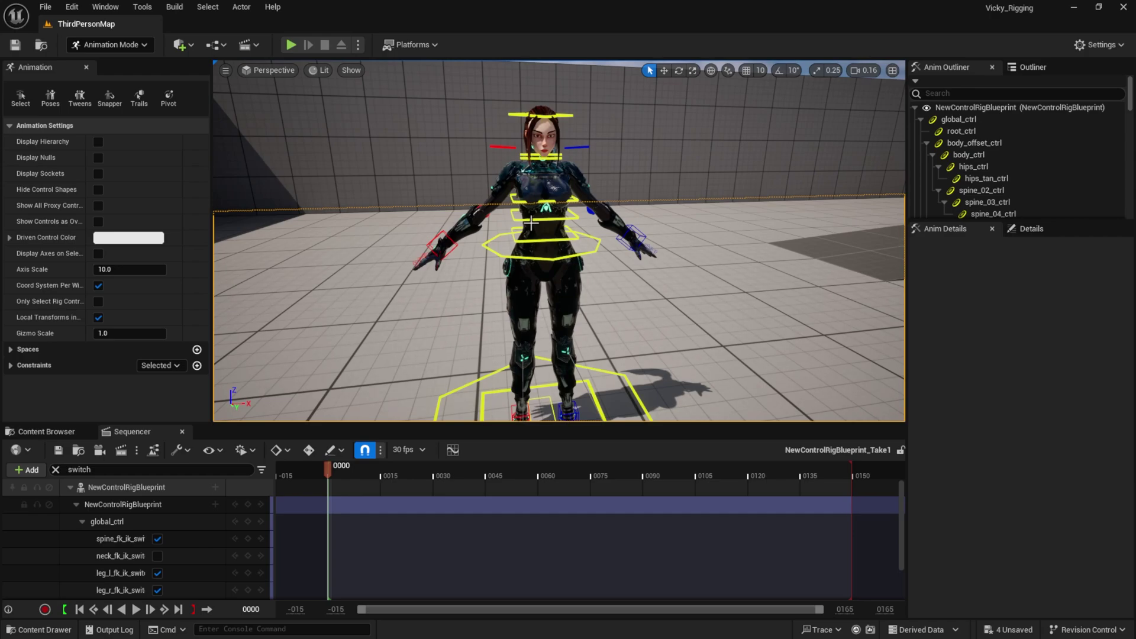
pyautogui.moveTo(394, 146); pyautogui.dragTo(437, 150, button='right')
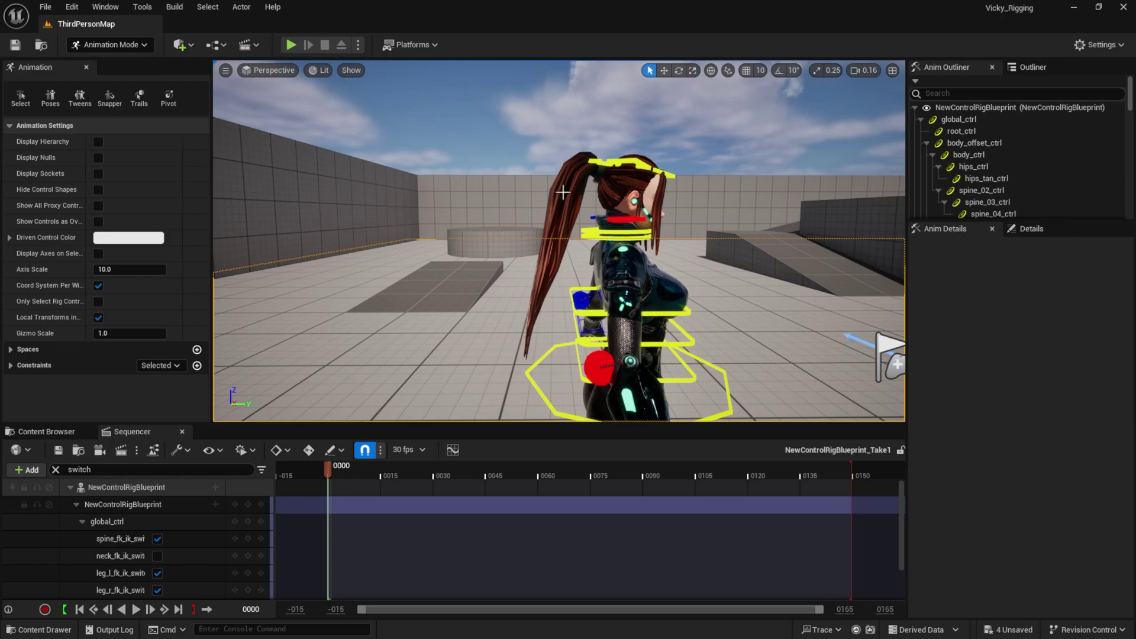
pyautogui.keyDown('alt'); pyautogui.moveTo(585, 170); pyautogui.dragTo(172, 24); pyautogui.keyUp('alt')
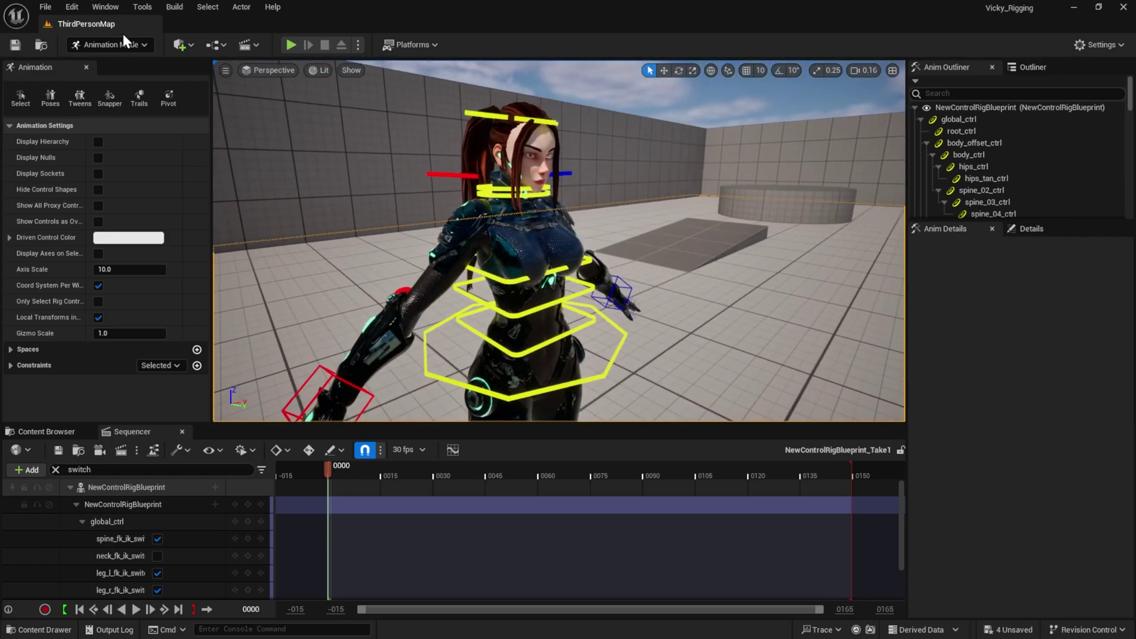
# Open NewControlRigBlueprint from the Vicky folder, recompile it, and close its editor.
pyautogui.click(51, 432)
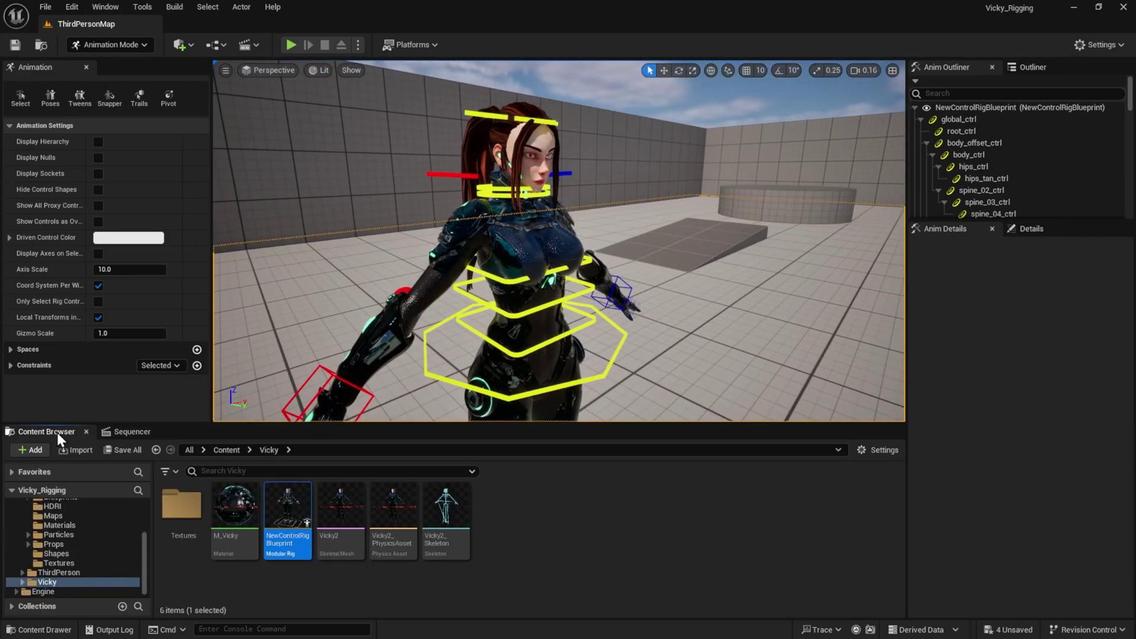
pyautogui.doubleClick(294, 519)
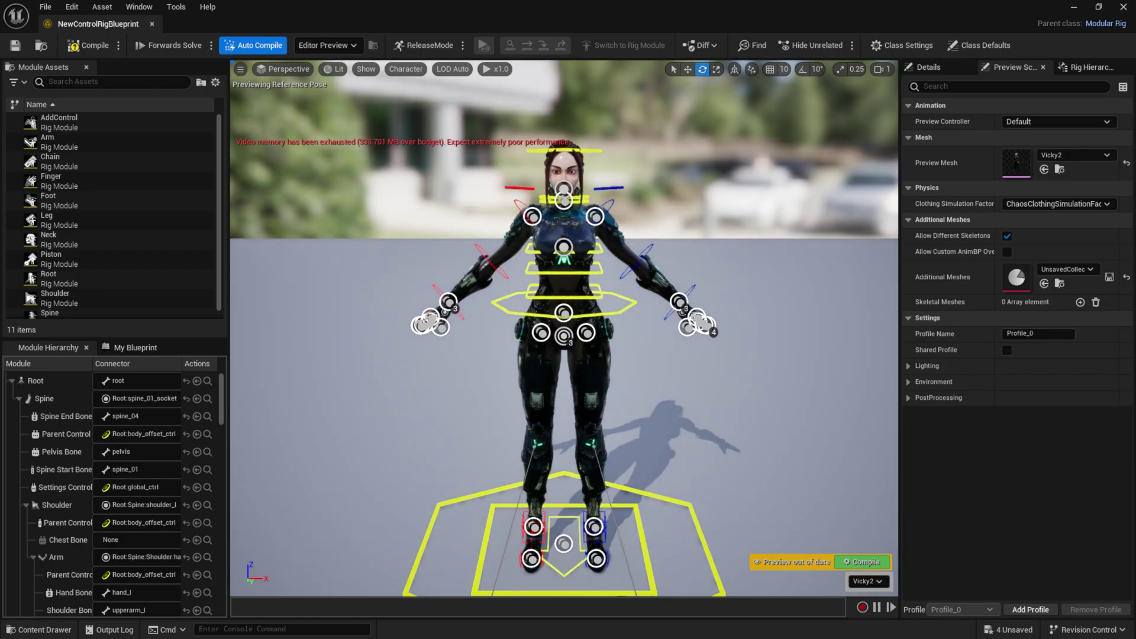
pyautogui.moveTo(564, 328); pyautogui.dragTo(626, 211, button='right')
pyautogui.press('a')
pyautogui.press('d')
pyautogui.press('s')
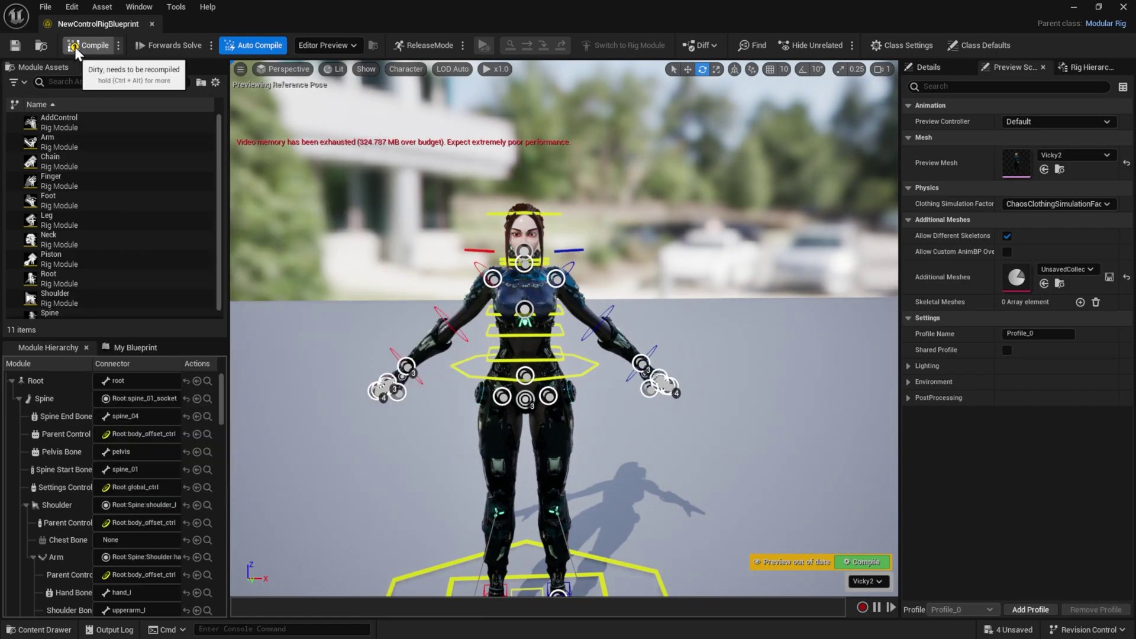
pyautogui.click(75, 49)
pyautogui.click(152, 24)
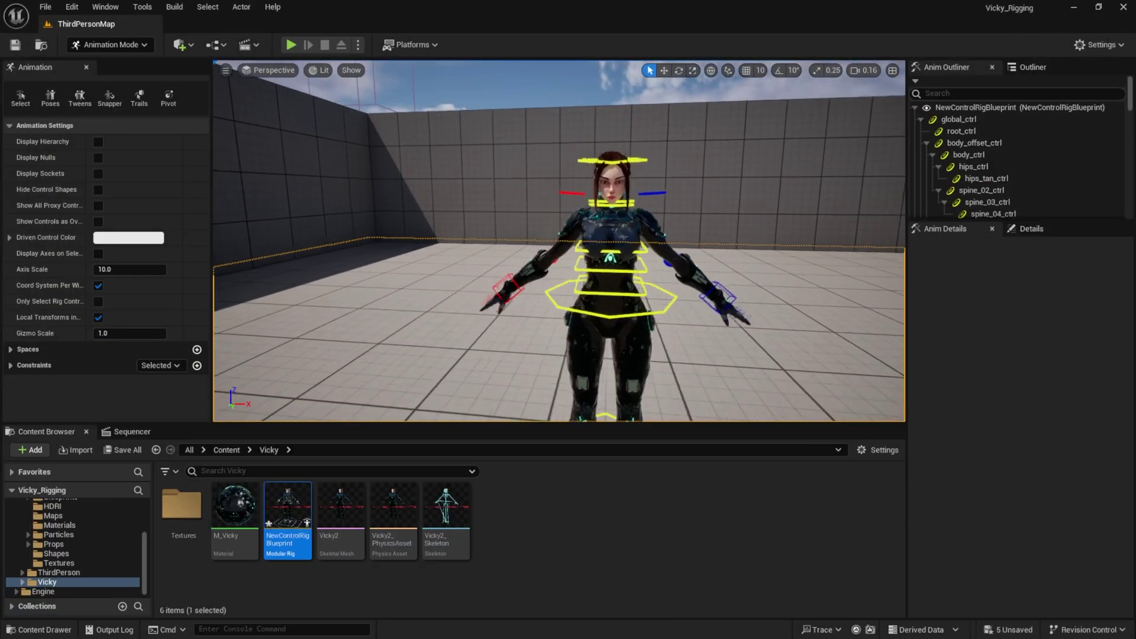
pyautogui.moveTo(636, 261); pyautogui.dragTo(637, 247, button='right')
pyautogui.press('w')
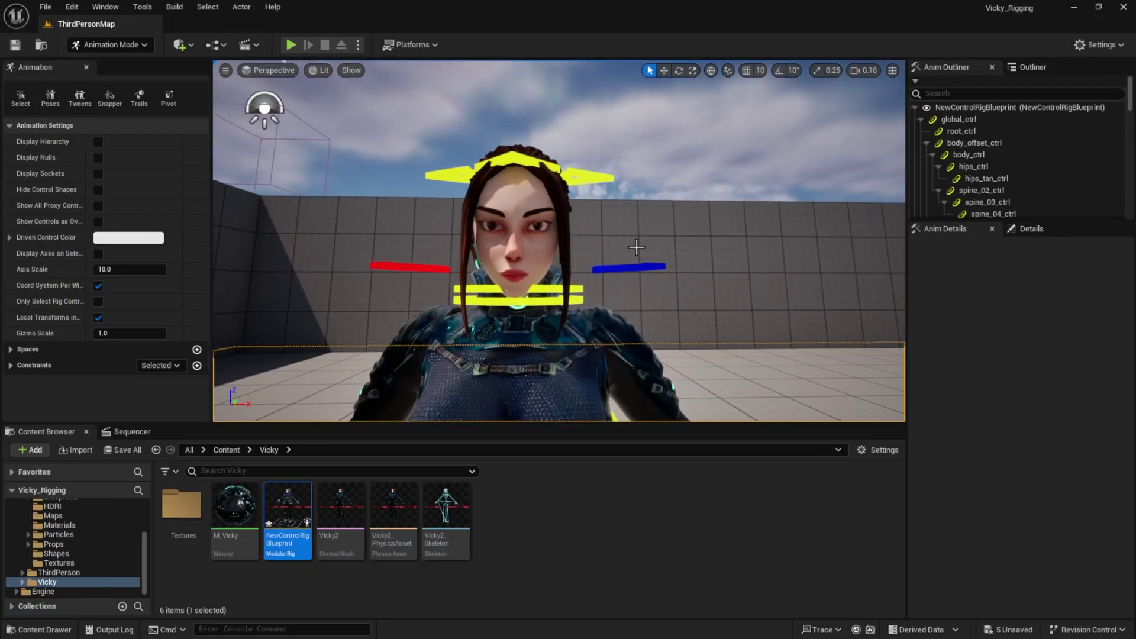
pyautogui.moveTo(510, 160); pyautogui.dragTo(510, 266, button='right')
pyautogui.press('s')
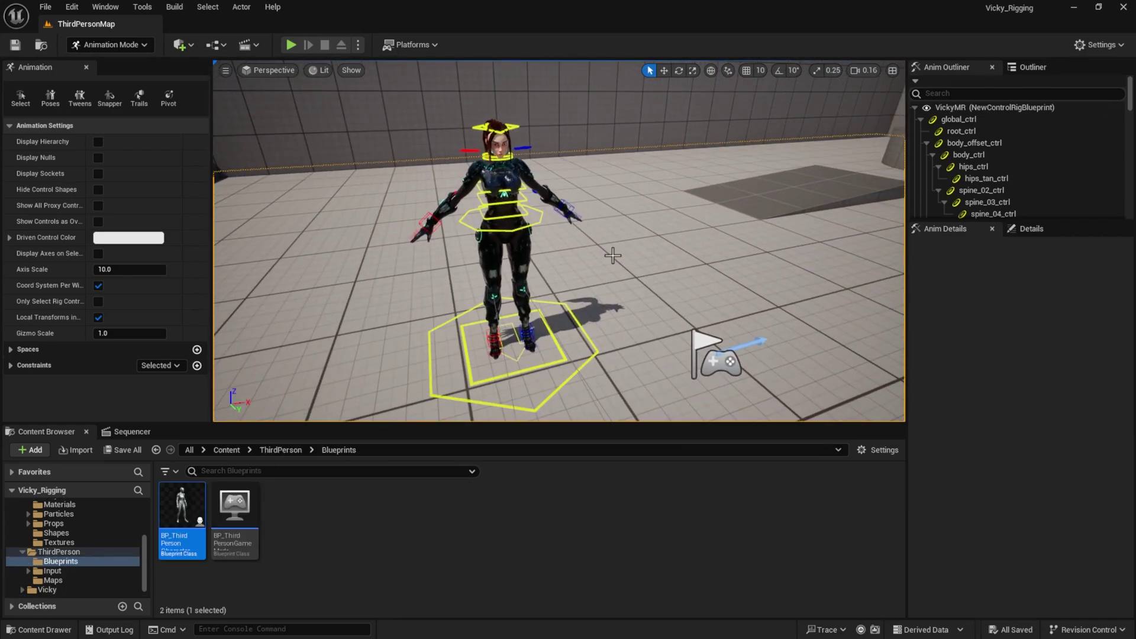
pyautogui.moveTo(613, 256)
pyautogui.mouseDown(button='right')
pyautogui.moveTo(591, 251)
pyautogui.moveTo(613, 255)
pyautogui.mouseUp(button='right')
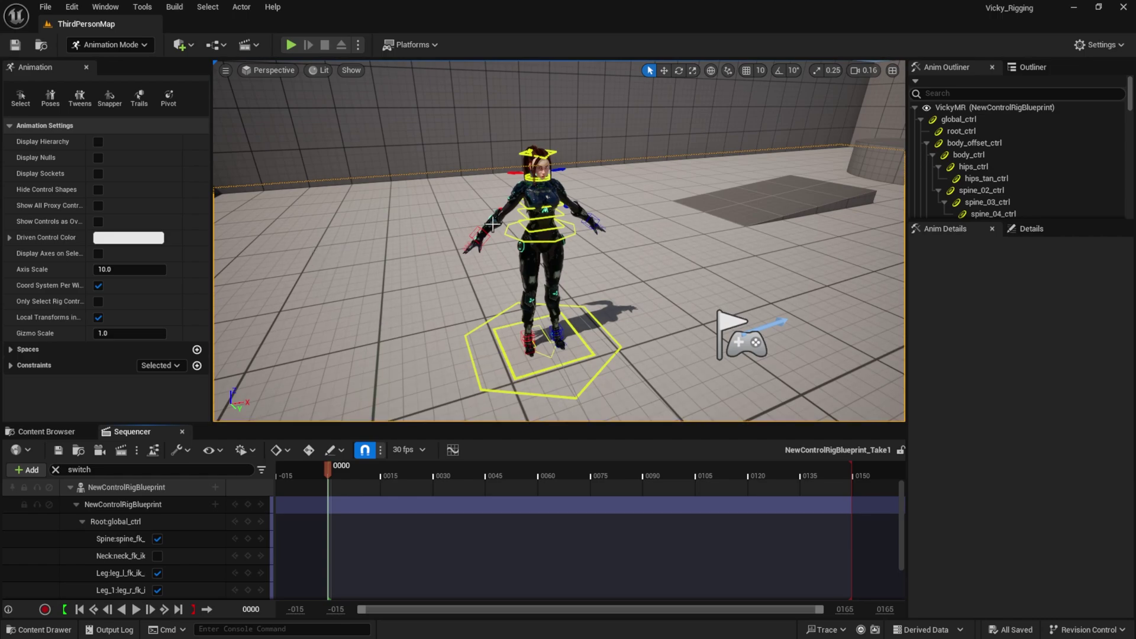
pyautogui.moveTo(566, 234); pyautogui.dragTo(568, 245, button='right')
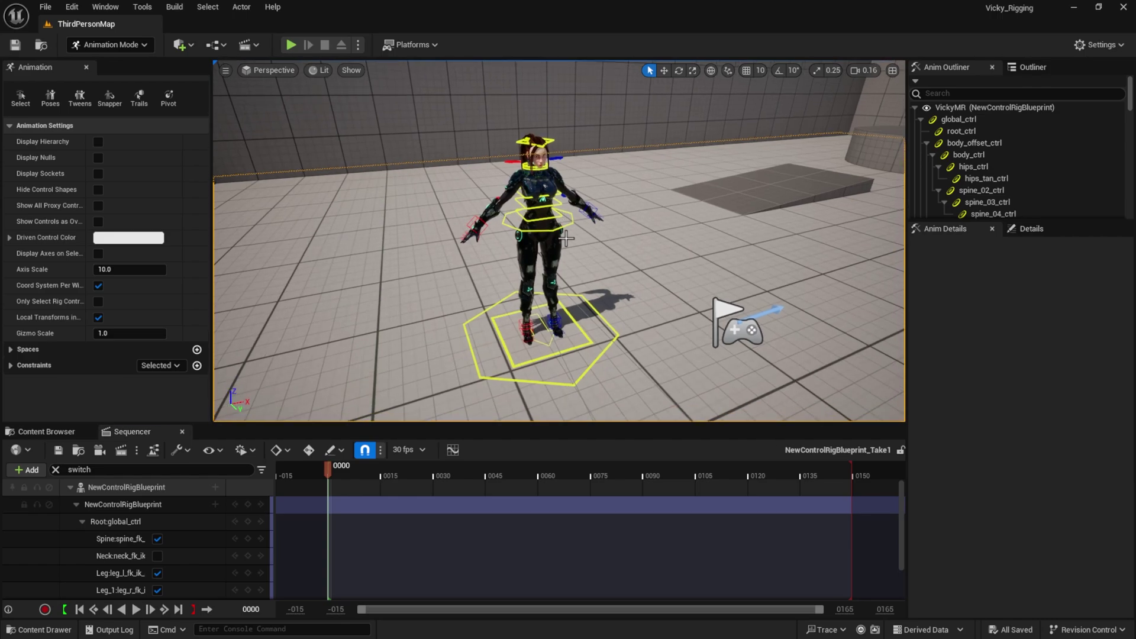